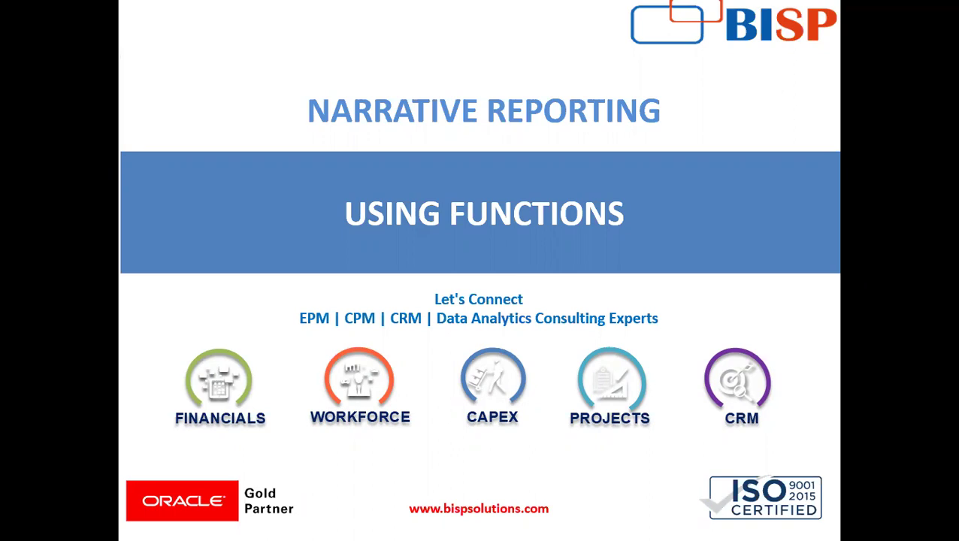
Switch to EPM Cloud Narrative Reporting in the browser and open the SUM FUNCTION report's grid for editing
key(alt+Tab)
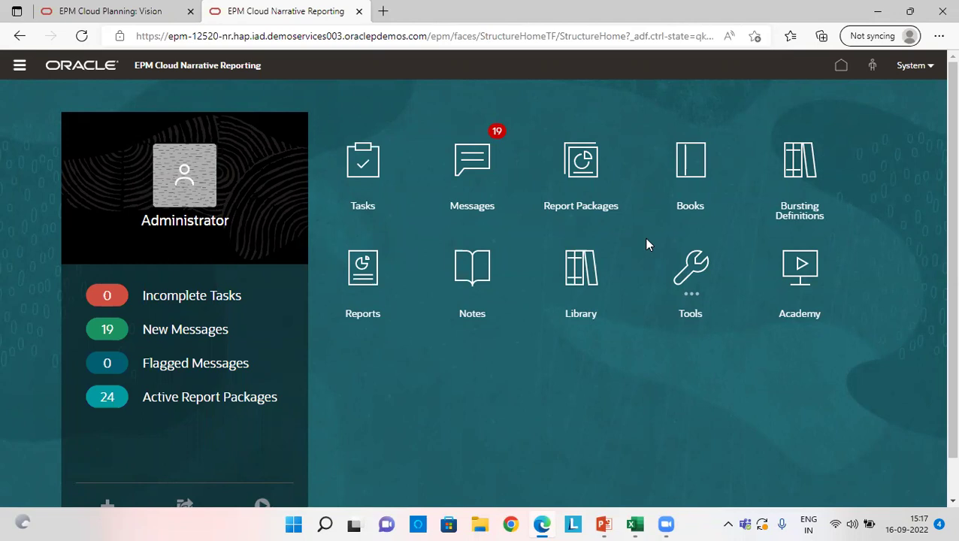
click(374, 282)
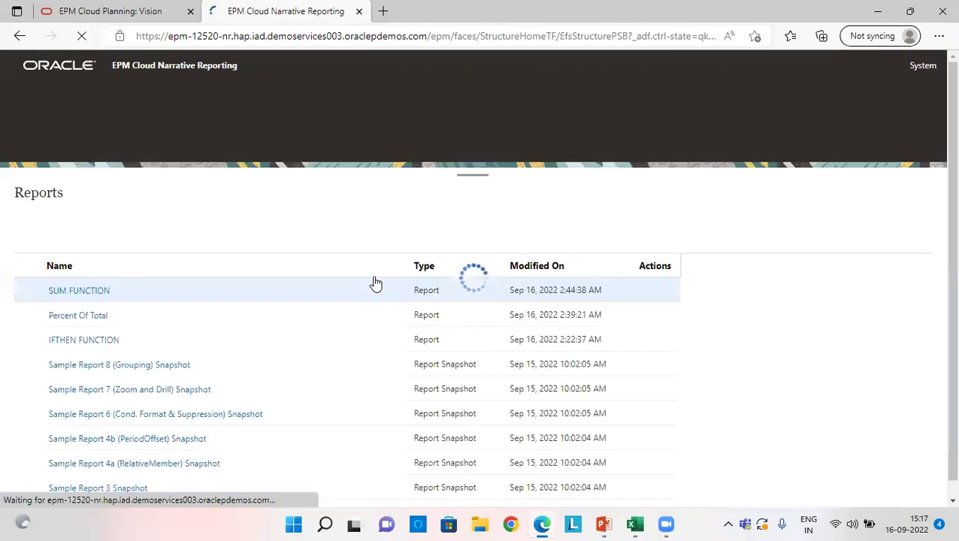
scroll(227, 269, down, 1)
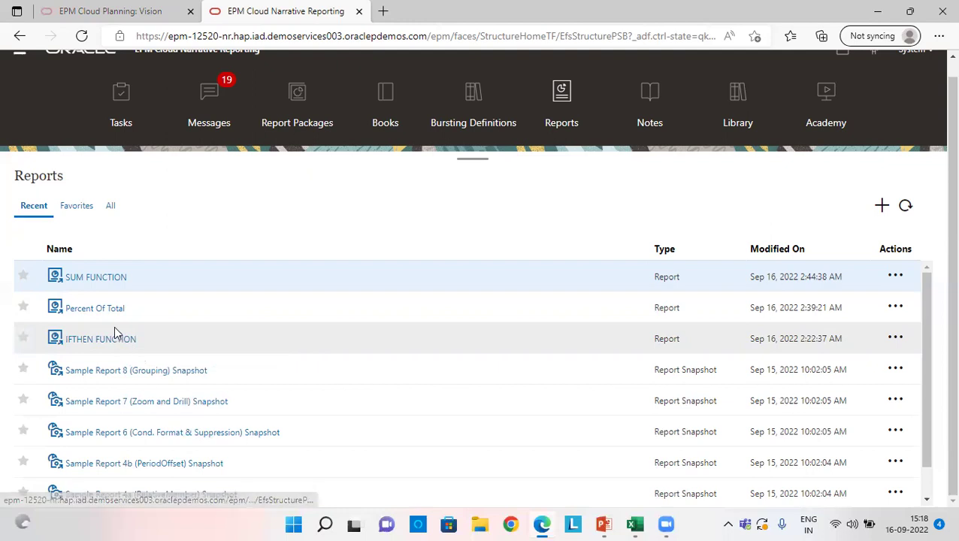
click(106, 280)
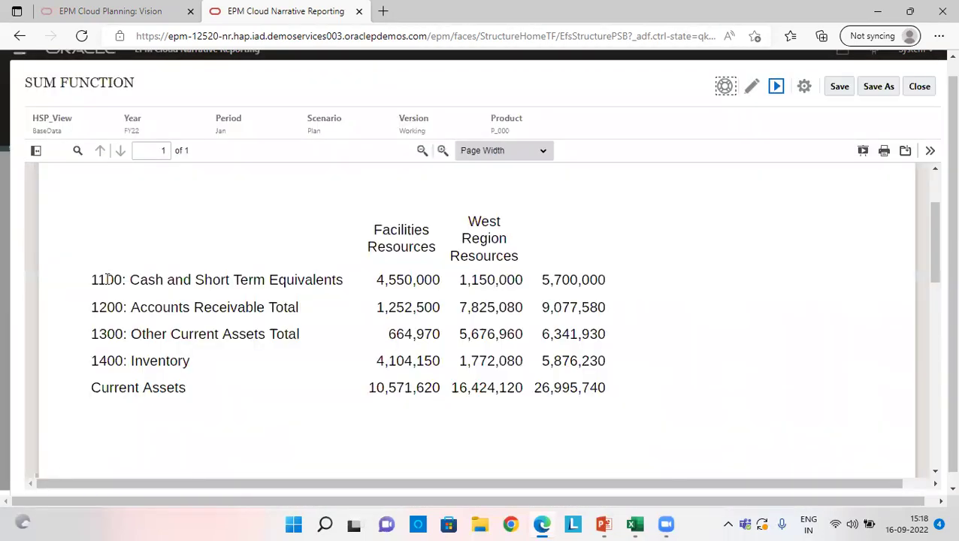
click(751, 86)
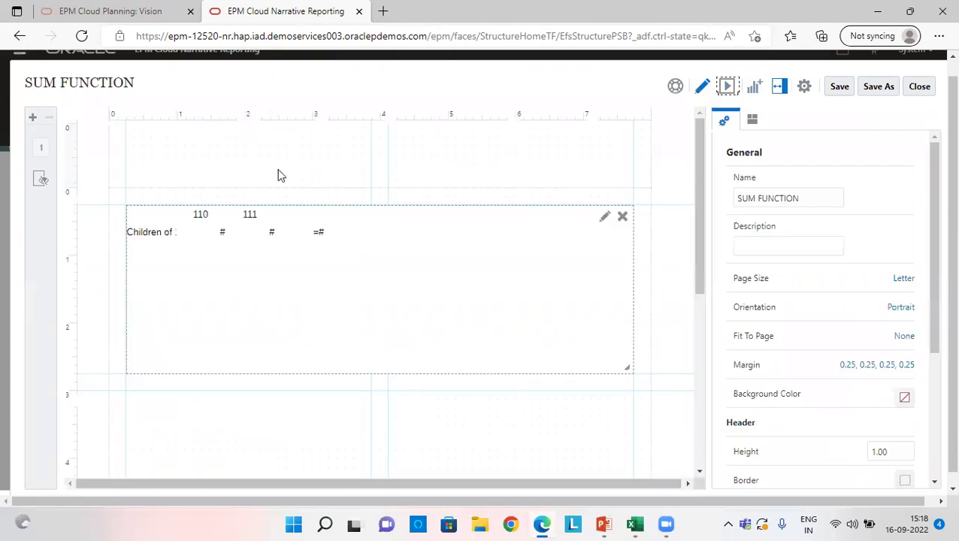
click(605, 217)
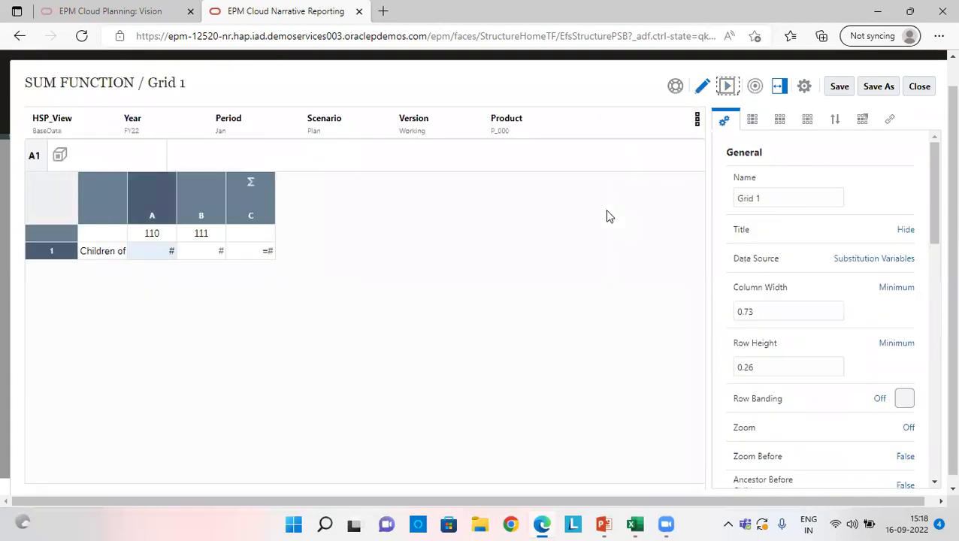
Examine the account members in row 1, the options for inserting after column B, and formula column C
click(104, 256)
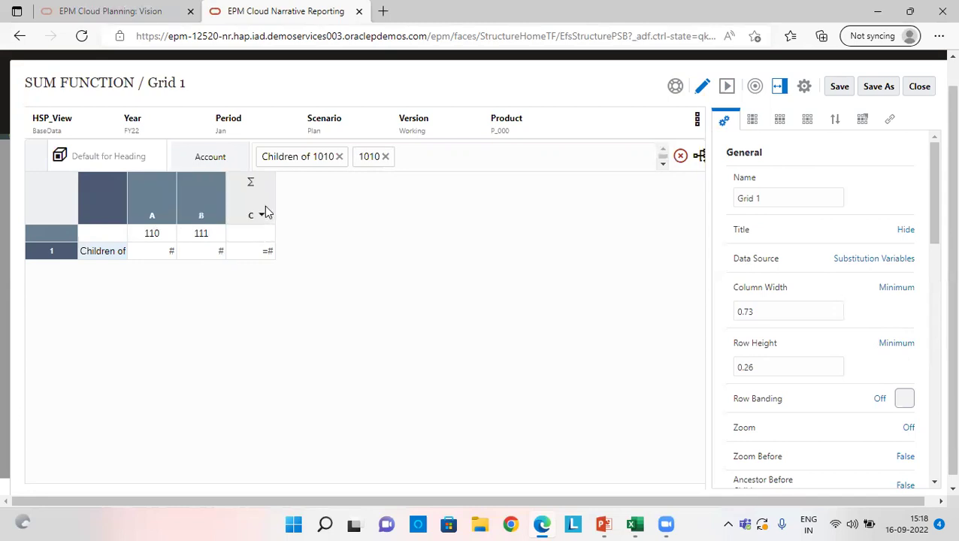
right_click(209, 203)
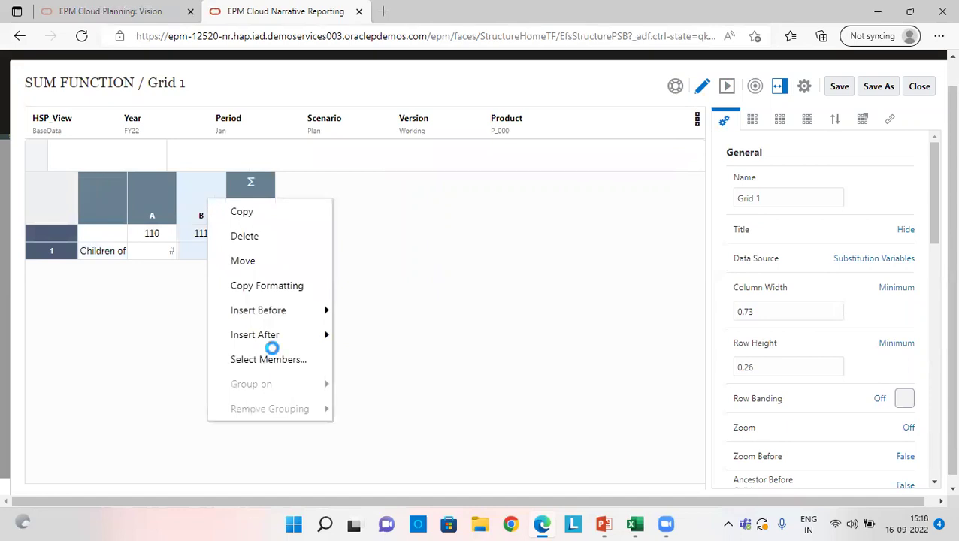
mouse_move(282, 340)
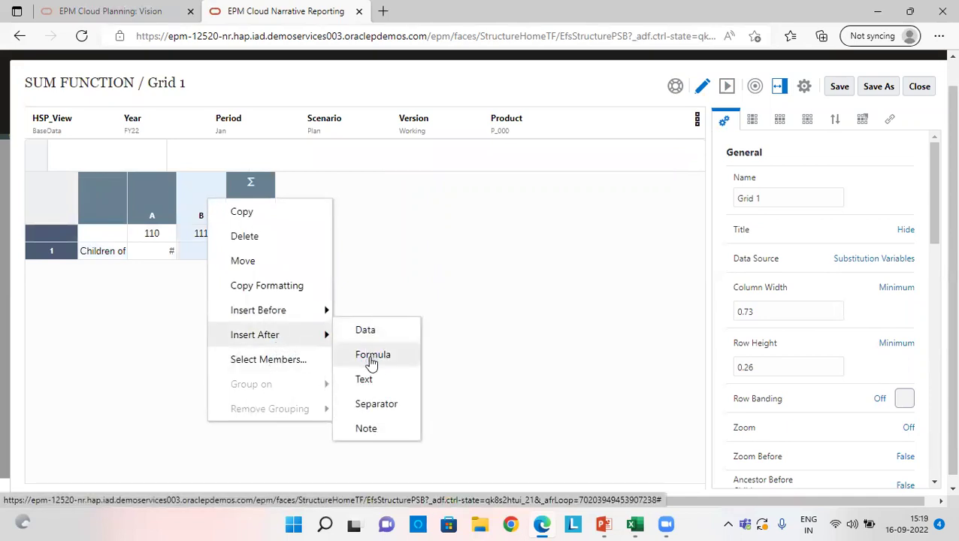
click(453, 248)
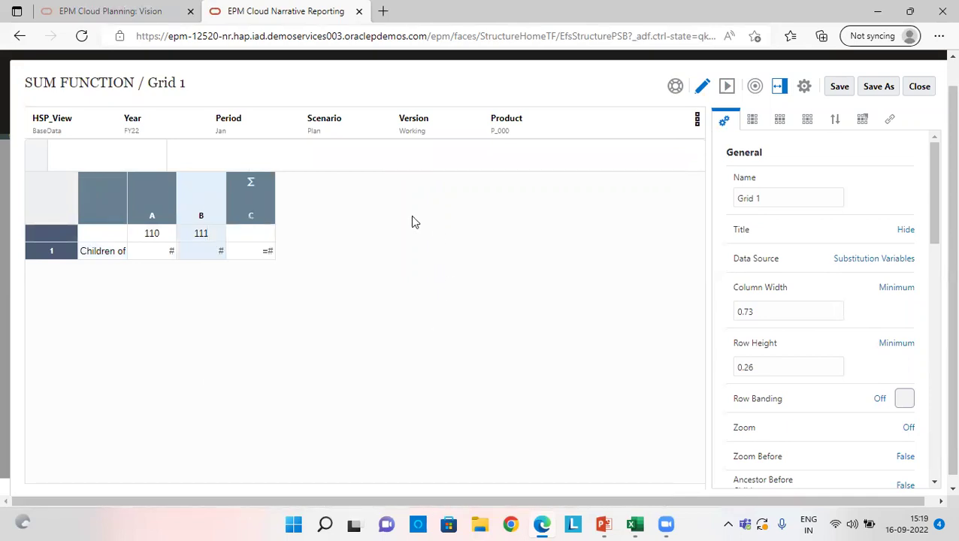
click(264, 202)
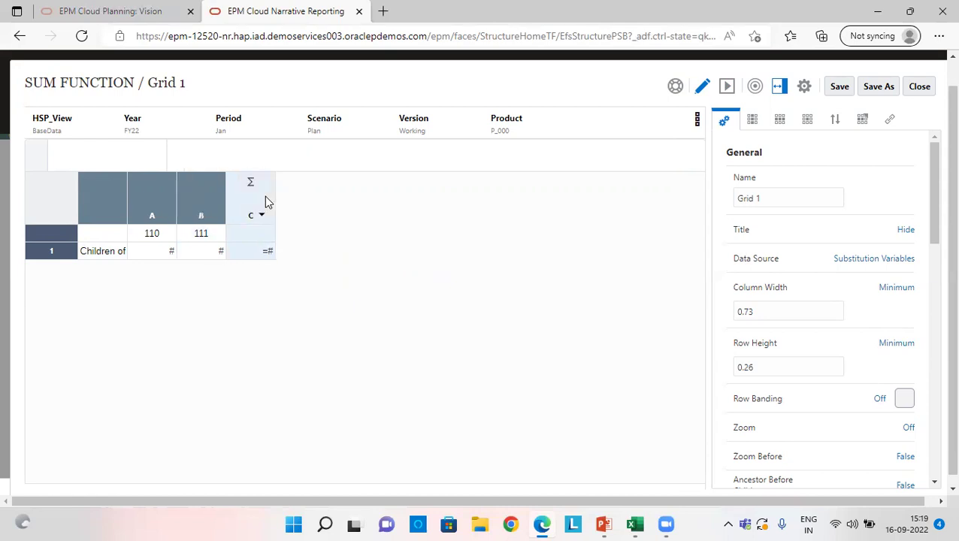
Preview the grid and compare the formula column with the Facilities Resources and West Region Resources amounts
click(727, 87)
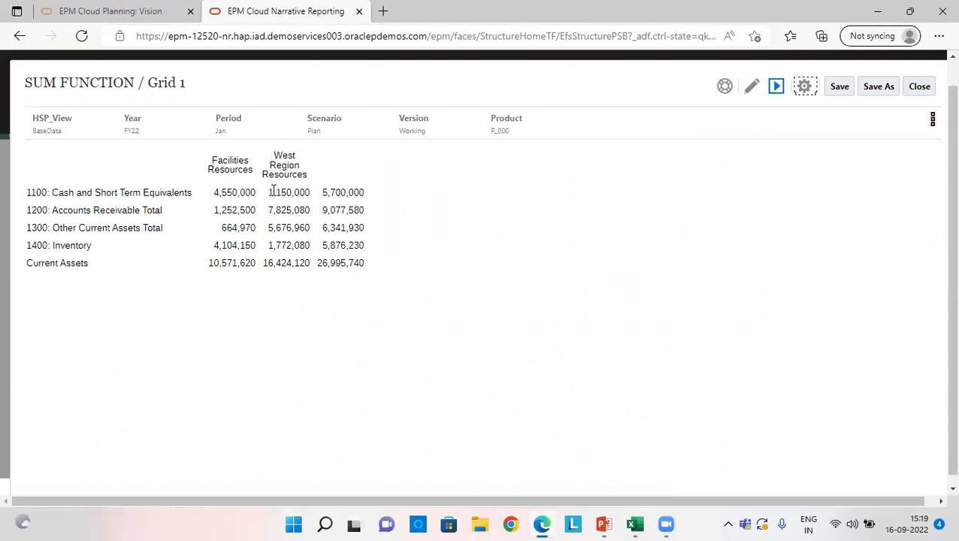
drag(268, 192, 277, 192)
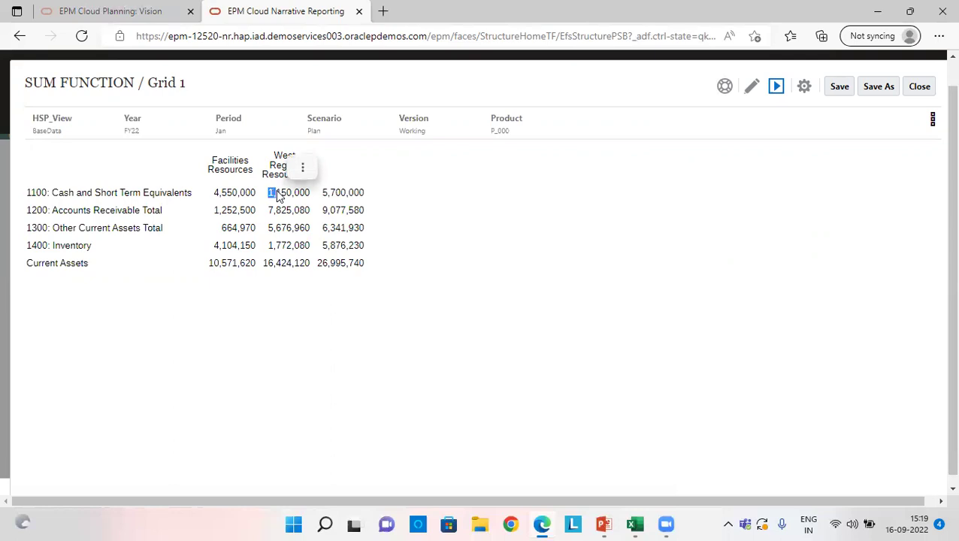
click(340, 189)
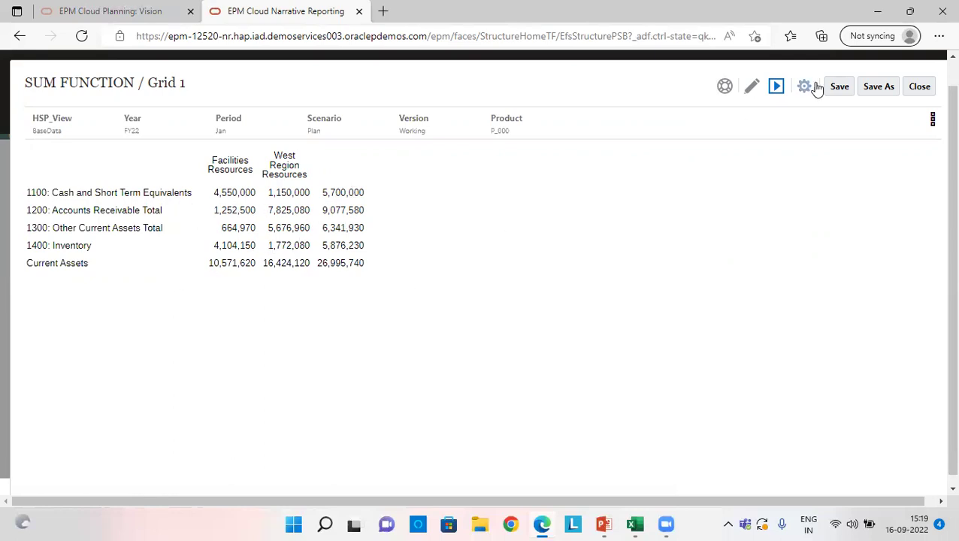
Return the grid to edit mode and set cell C1 to use a custom formula
click(752, 87)
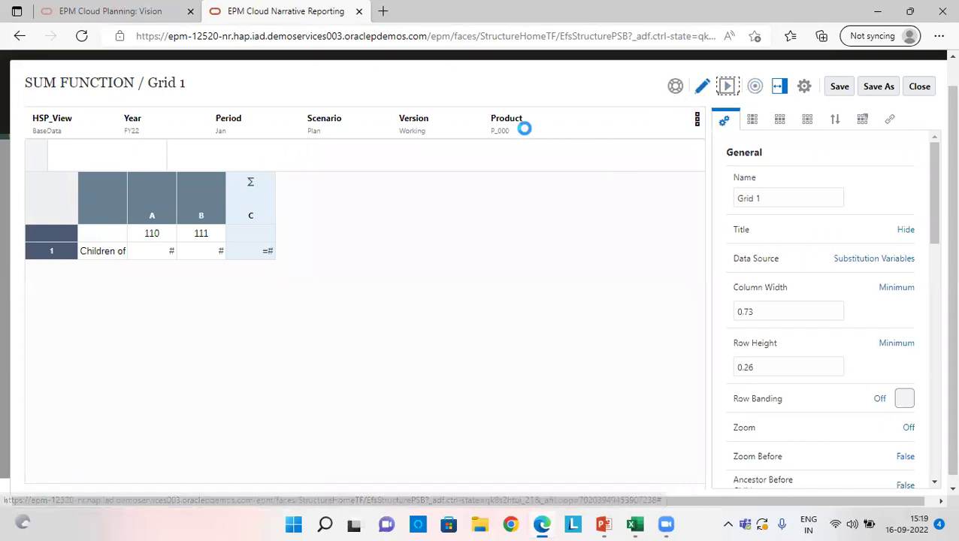
click(243, 253)
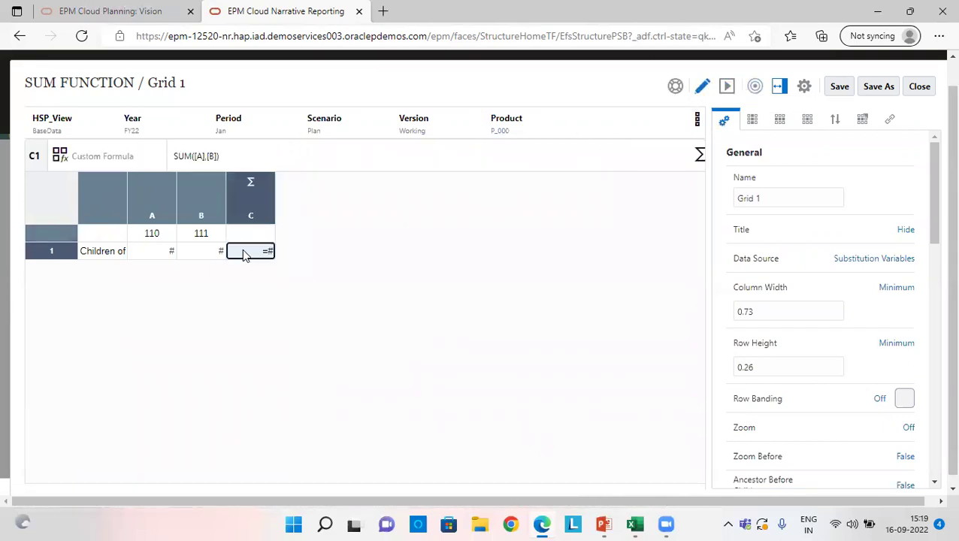
click(59, 156)
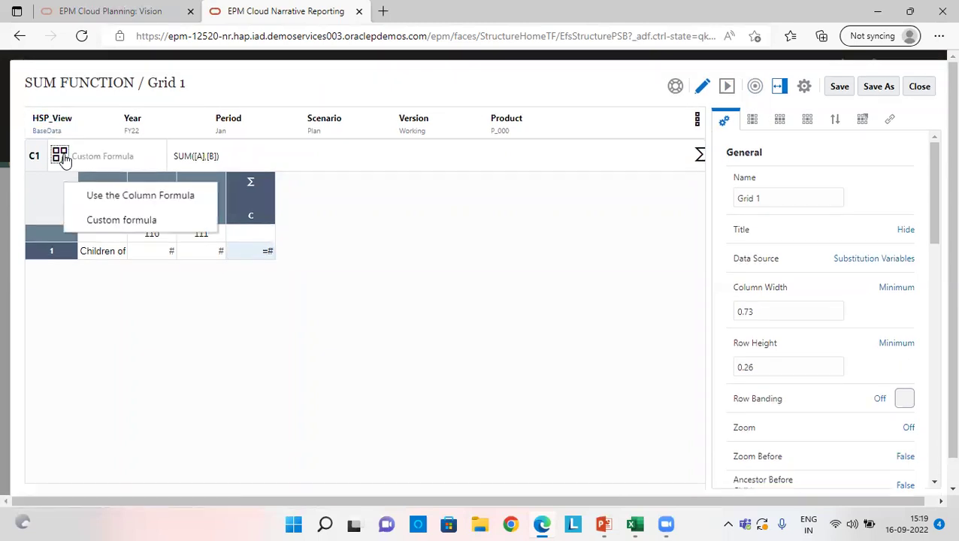
click(84, 218)
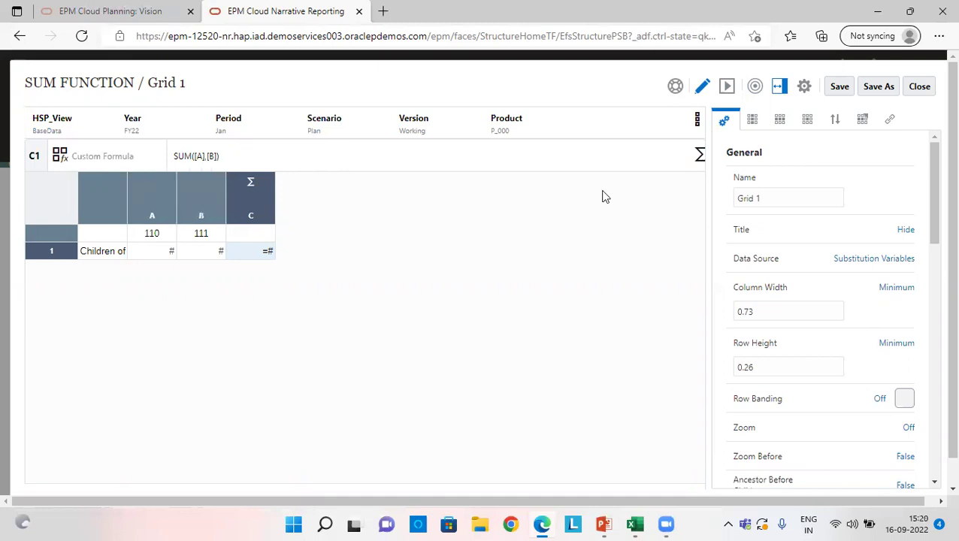
Insert the MAX function into cell C1's formula with the arguments [A],[B]
click(700, 156)
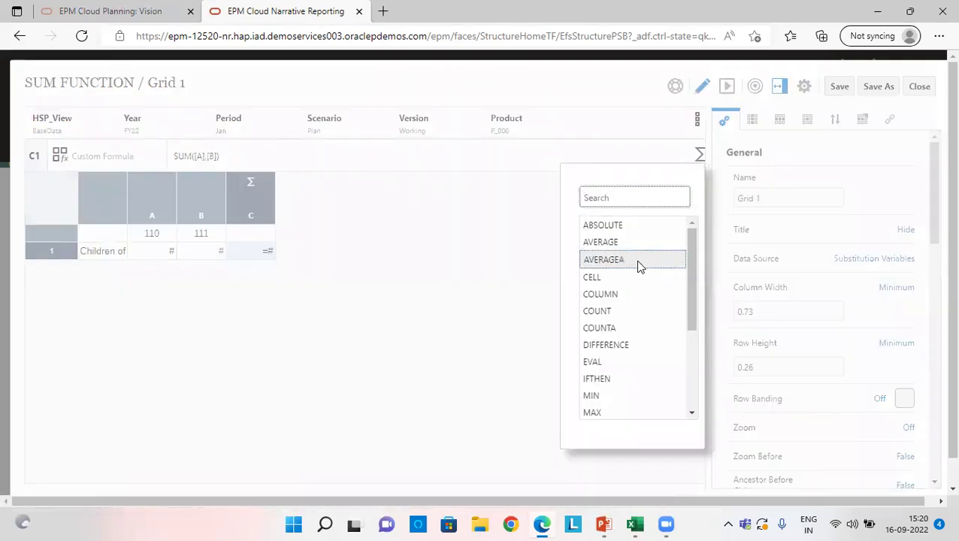
scroll(631, 335, down, 3)
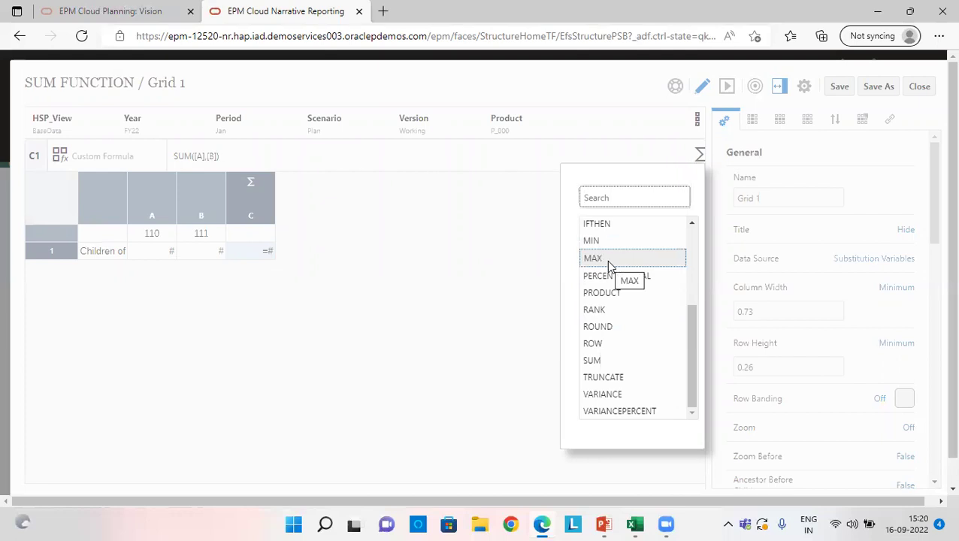
click(610, 264)
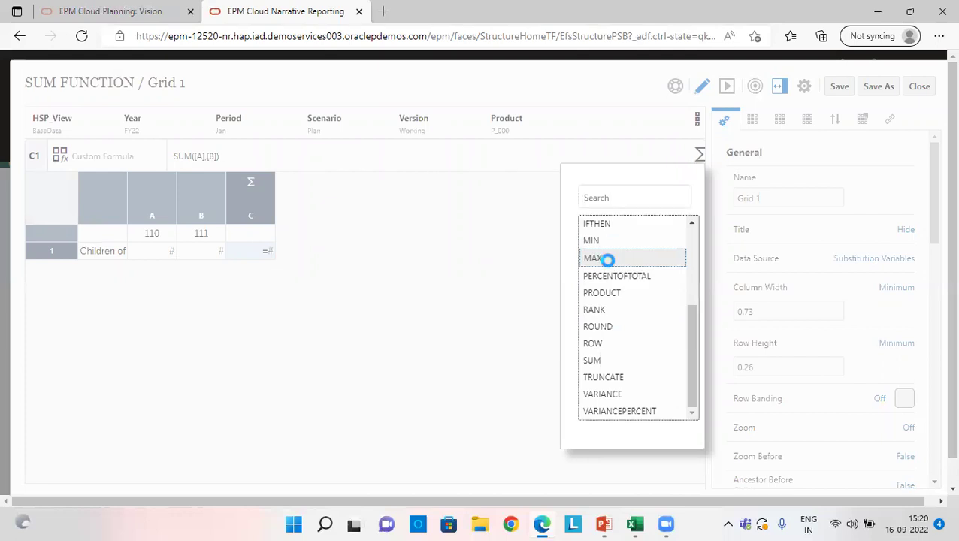
click(607, 259)
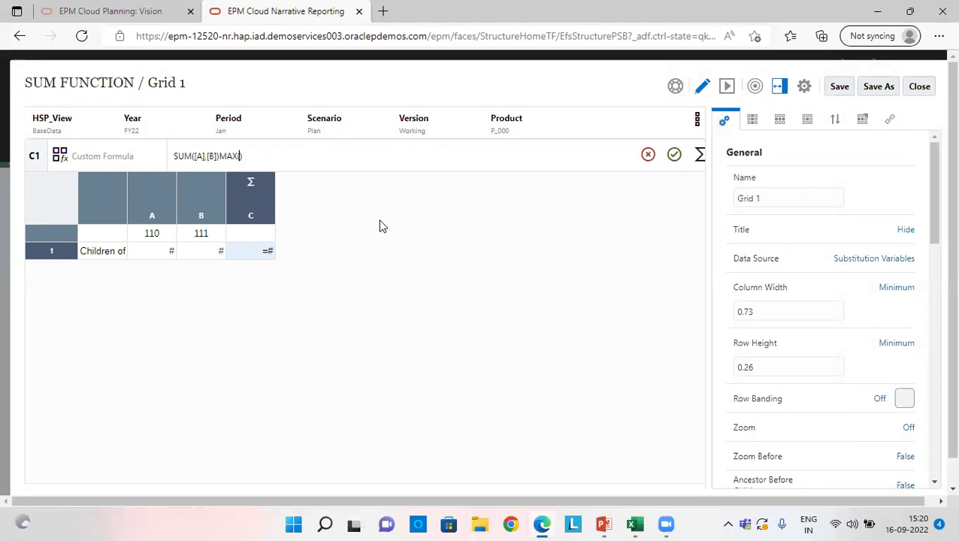
text([A],[B)
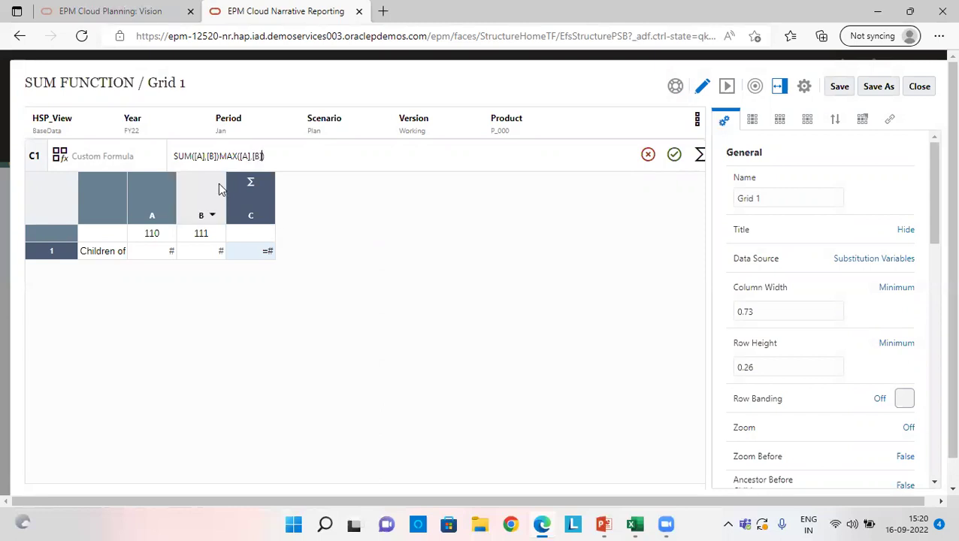
Remove SUM([A],[B]) from cell C1's formula, leaving MAX([A],[B]), and apply it
drag(218, 156, 168, 156)
click(170, 157)
key(Delete)
key(Delete)
key(Delete)
key(Delete)
key(Delete)
key(Delete)
key(Delete)
key(Delete)
key(Delete)
key(Delete)
key(Delete)
key(Delete)
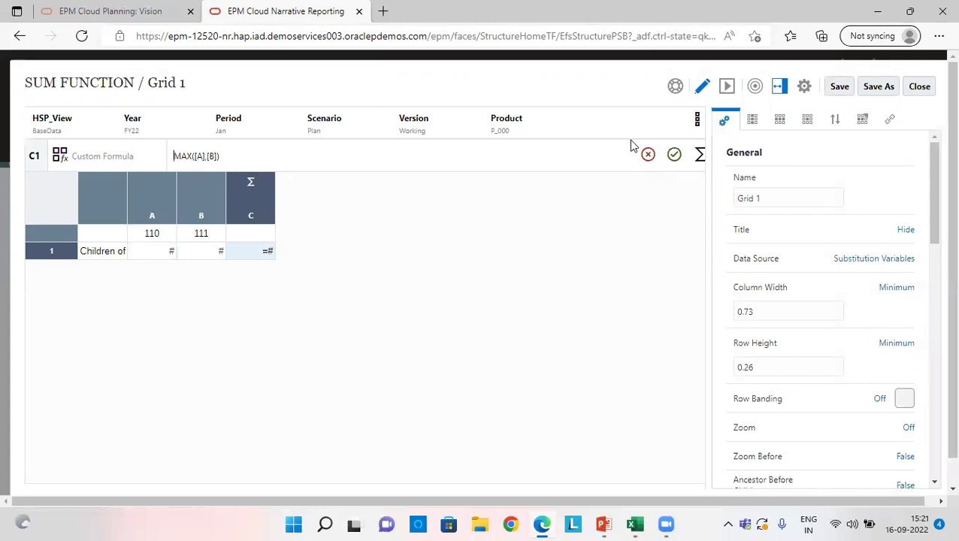
click(674, 154)
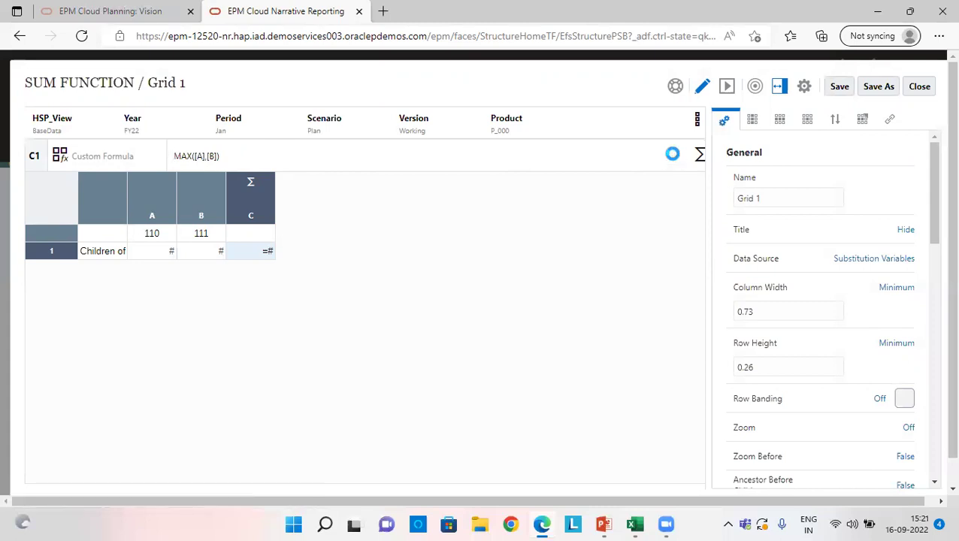
Preview the grid with the MAX formula, then save and close the SUM FUNCTION report
click(725, 87)
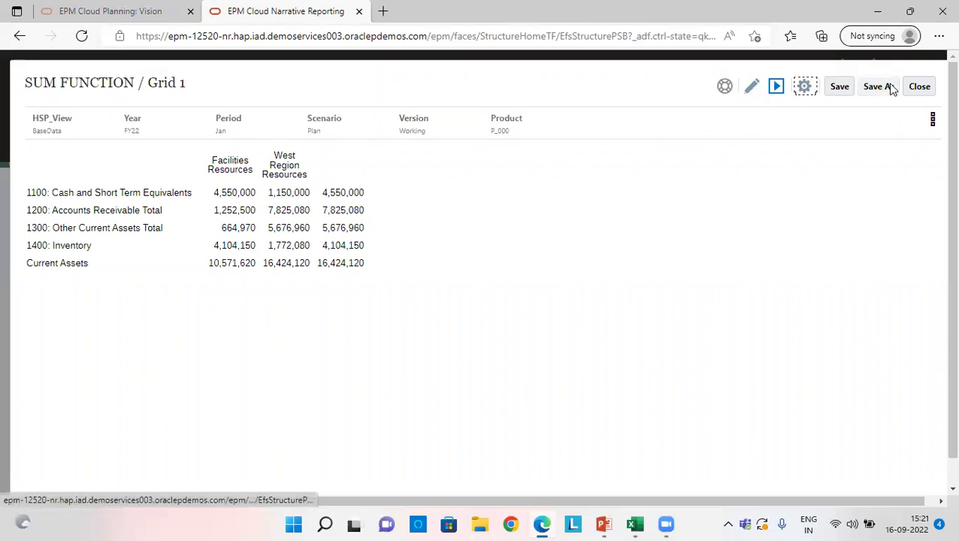
click(830, 89)
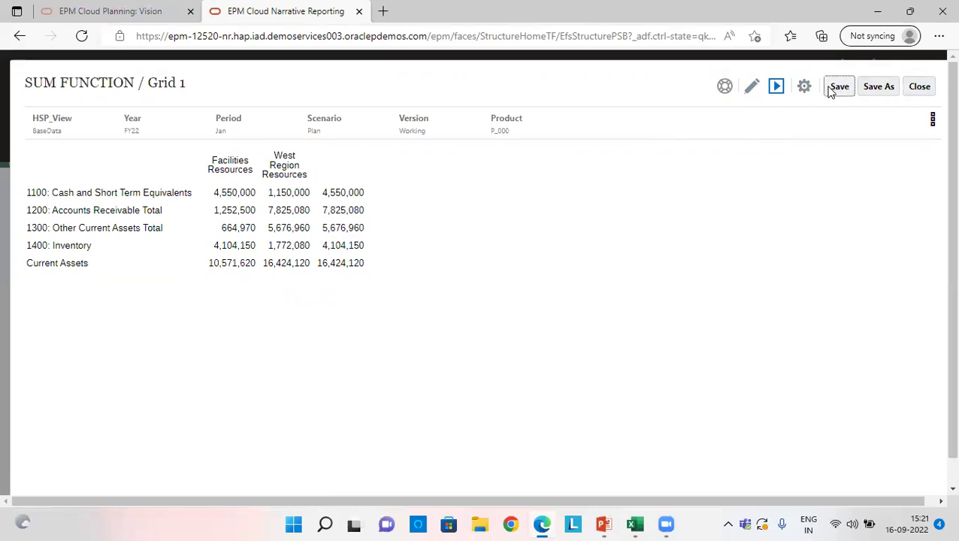
click(923, 88)
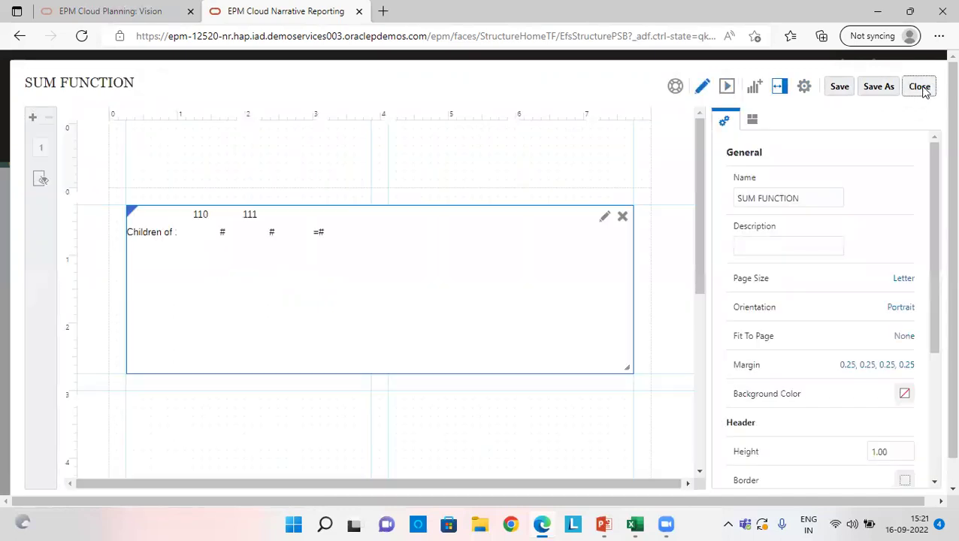
click(920, 87)
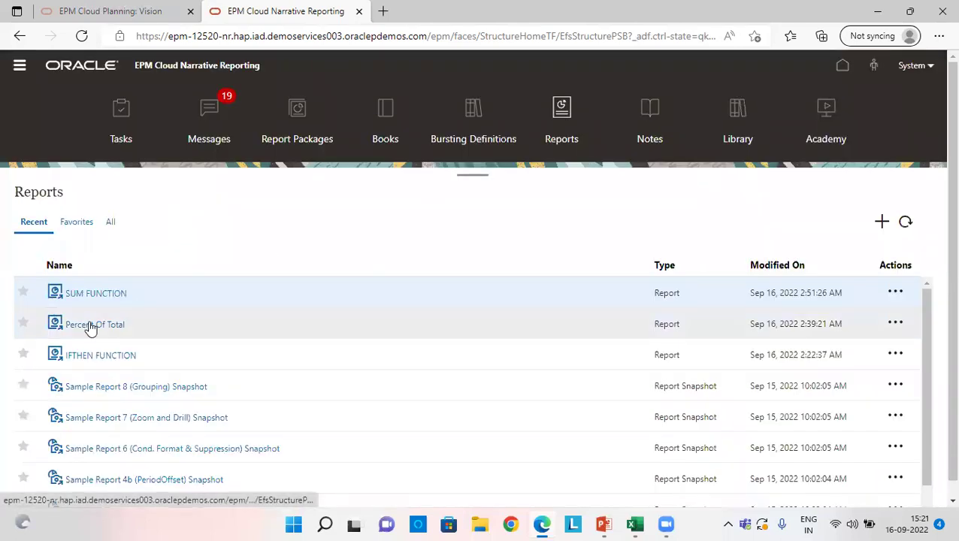
Open the Percent Of Total report's grid for editing and preview it to check the Revenue amount under Facilities Resources
click(85, 328)
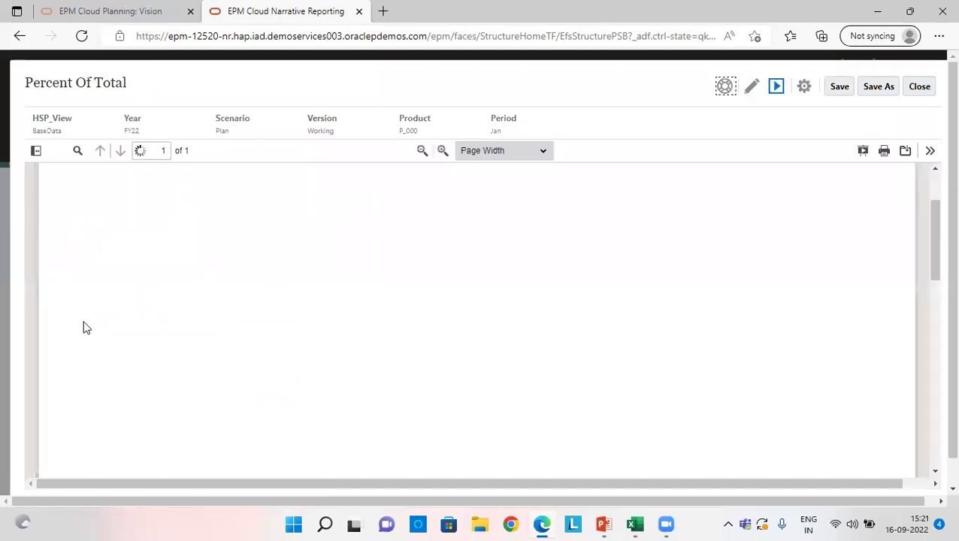
click(751, 86)
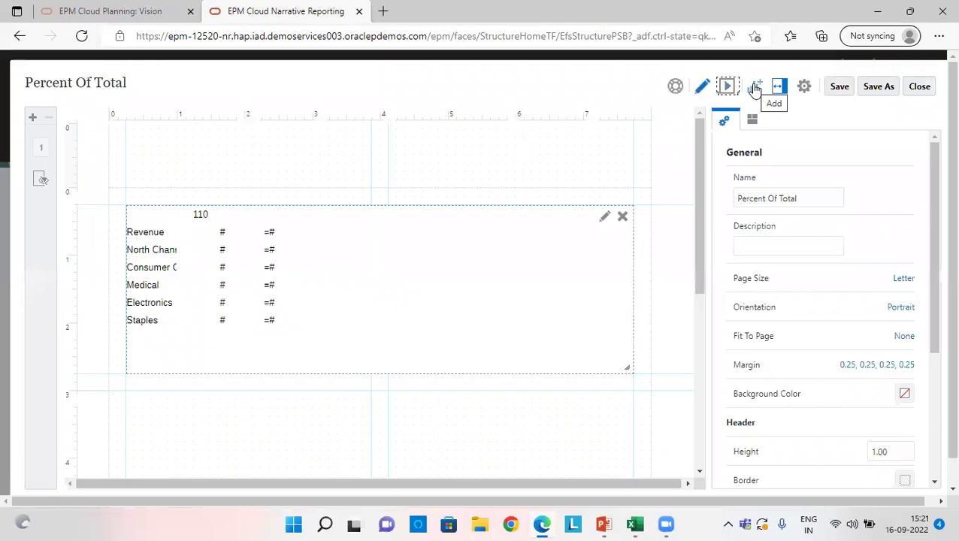
click(603, 216)
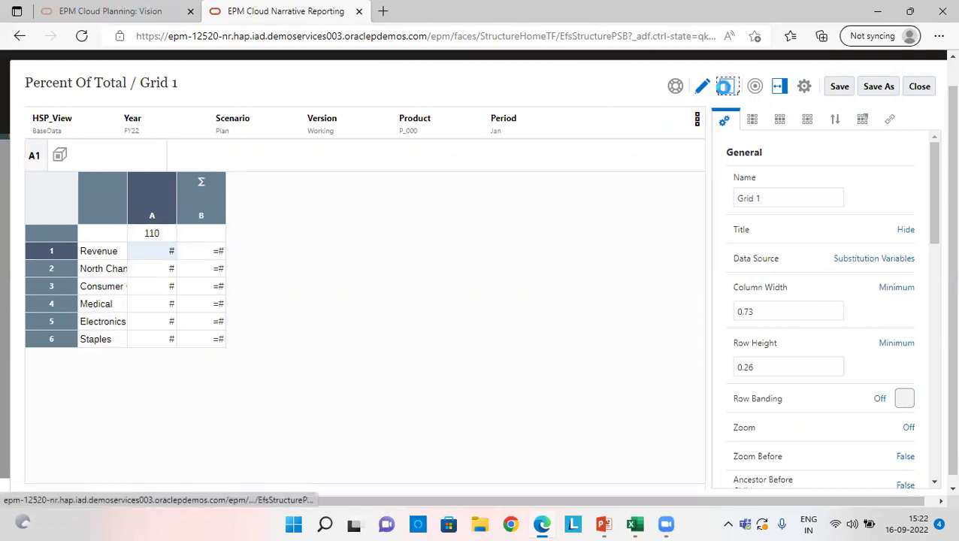
click(725, 88)
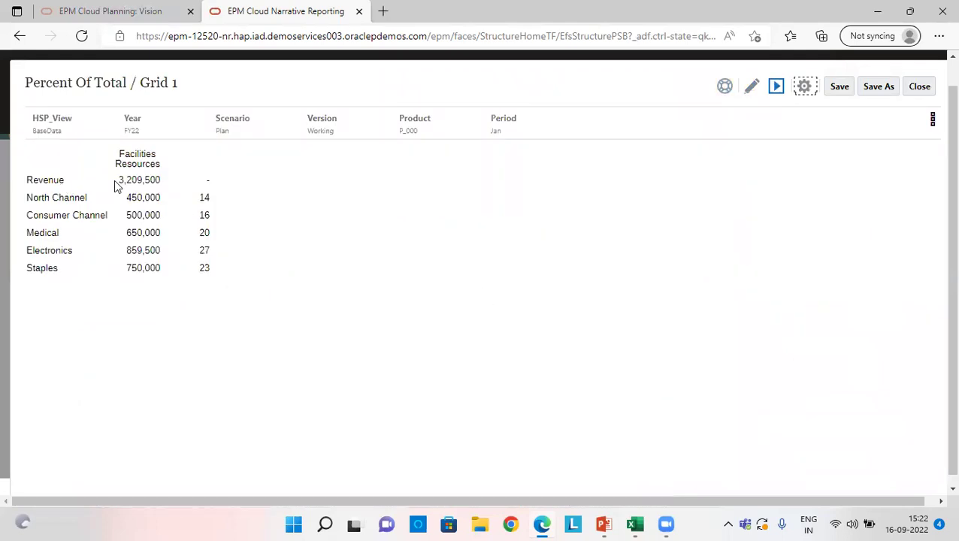
drag(119, 179, 167, 179)
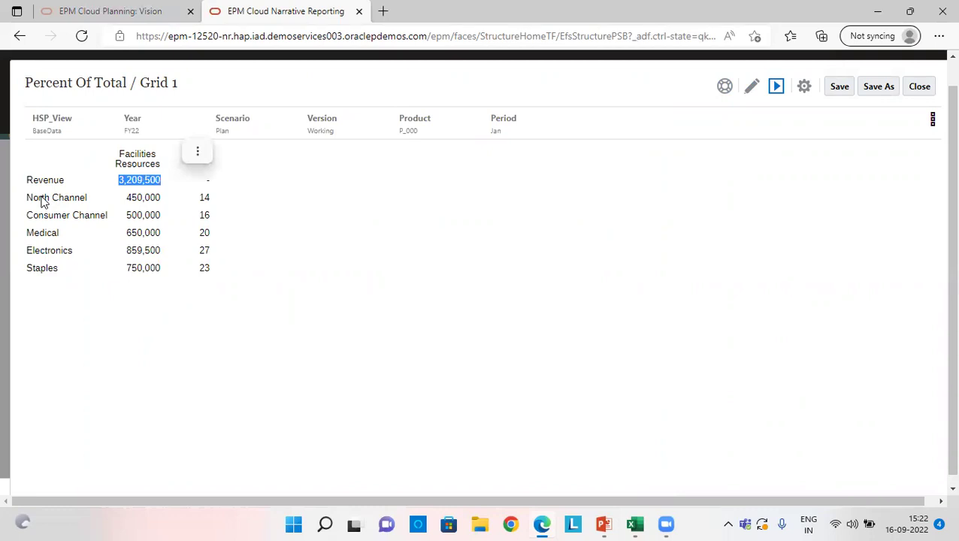
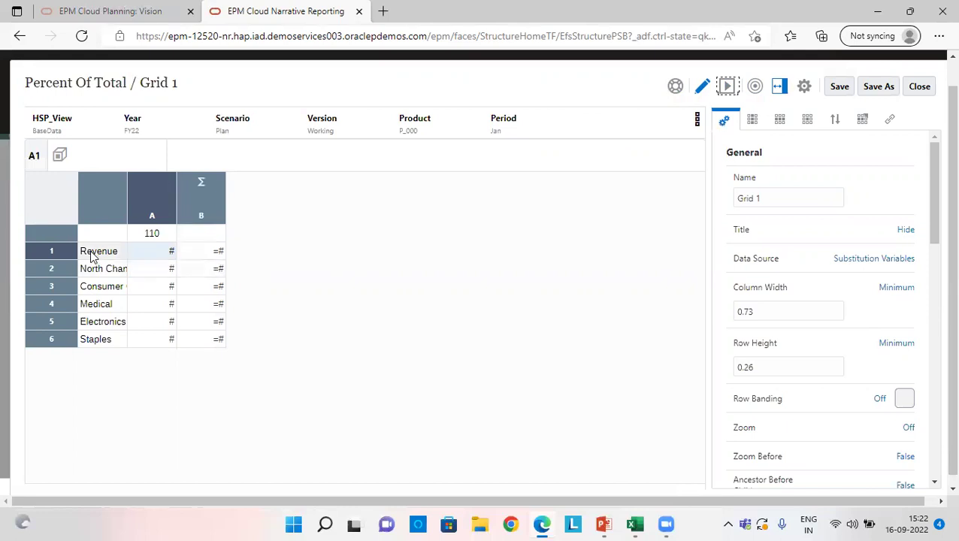
Switch cell B1 in the Revenue row from the column formula to a custom formula
click(117, 256)
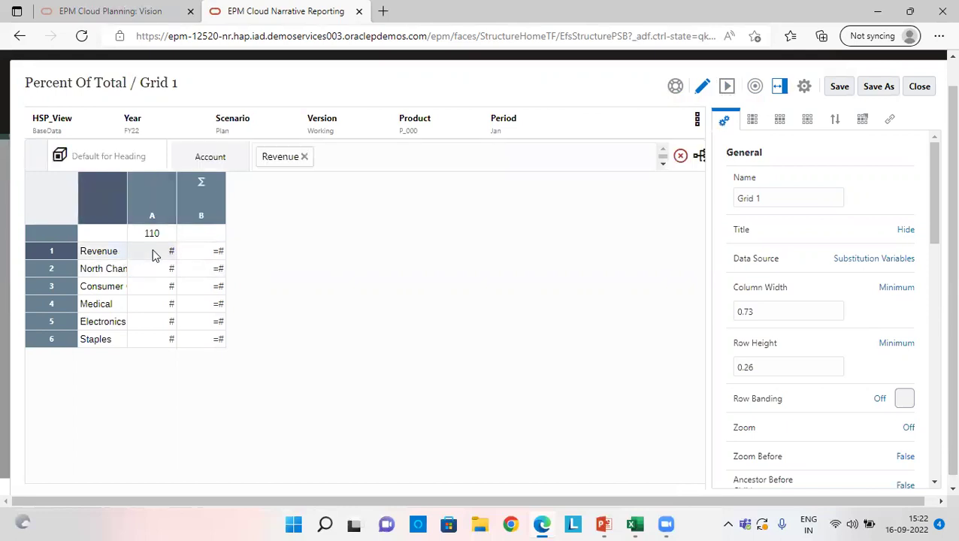
click(154, 256)
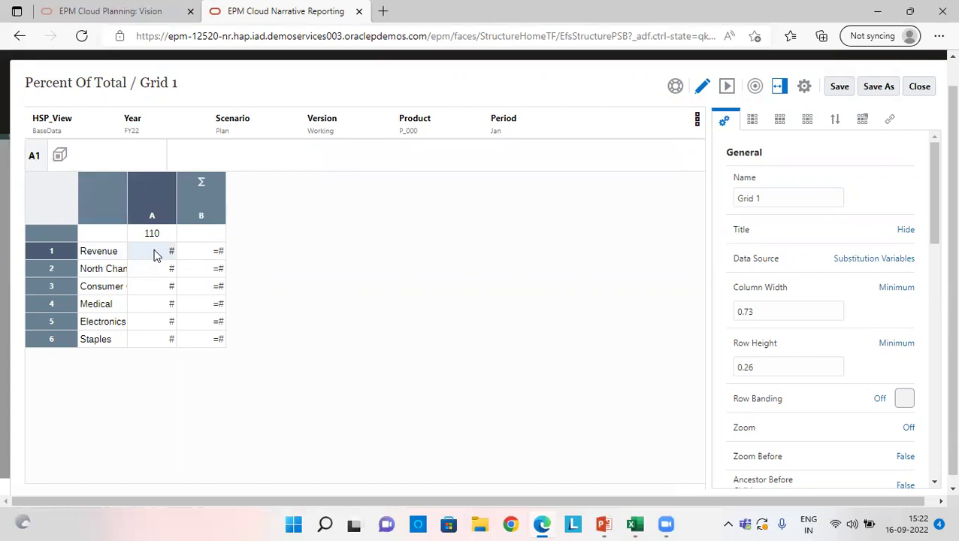
click(212, 256)
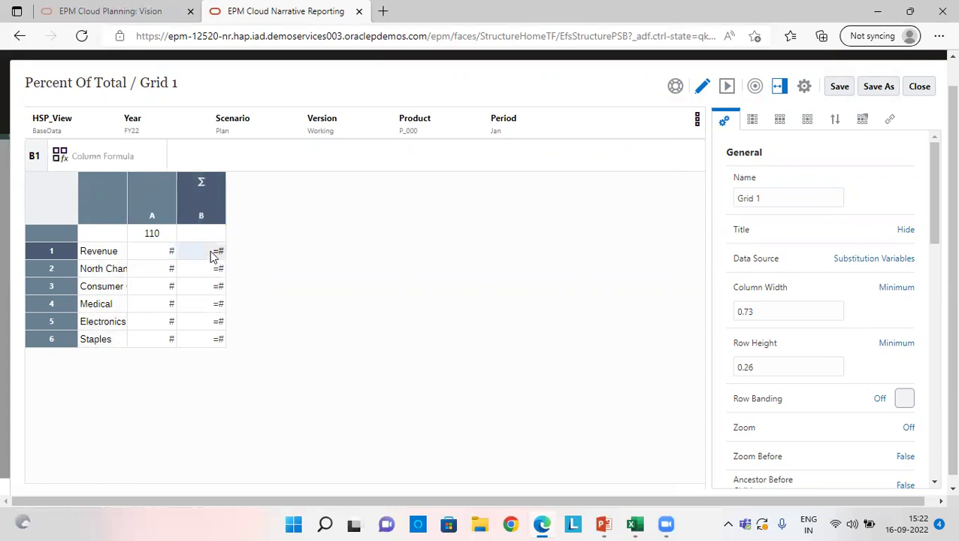
click(61, 157)
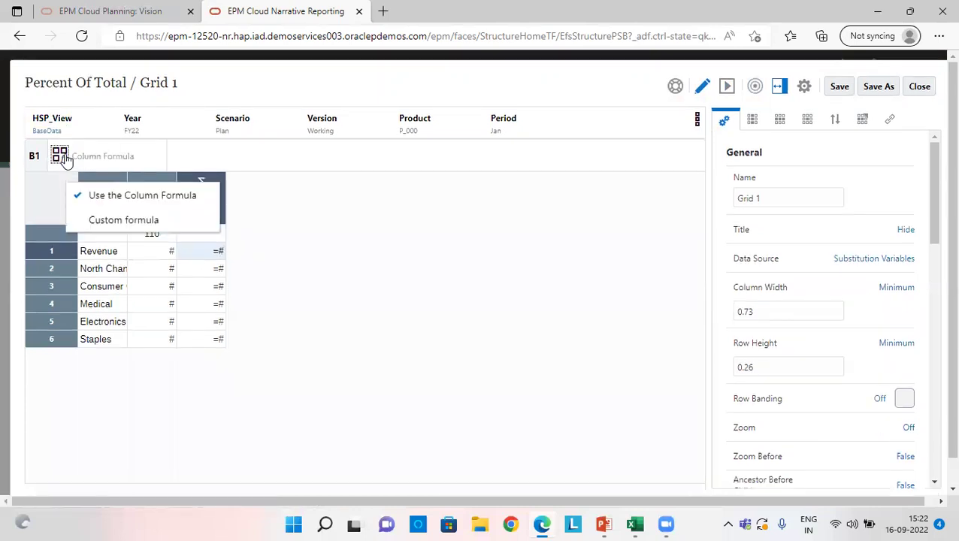
click(87, 220)
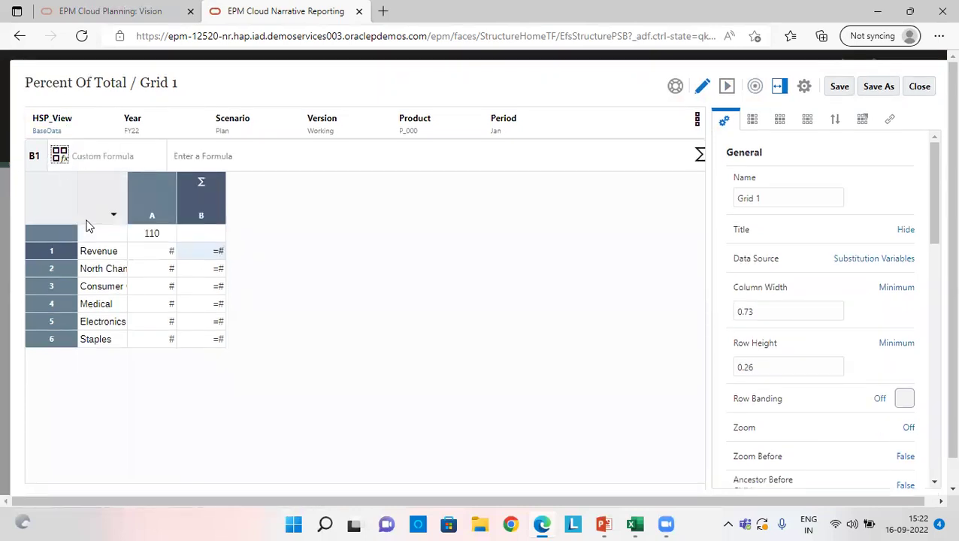
Examine cell B2's PercentOfTotal formula and find the PERCENTOFTOTAL function in the function list
click(209, 272)
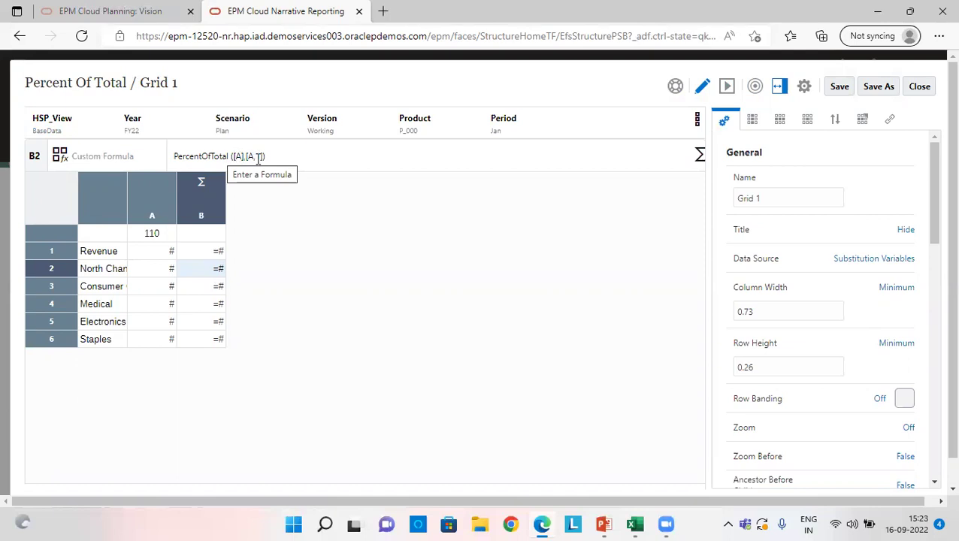
click(700, 155)
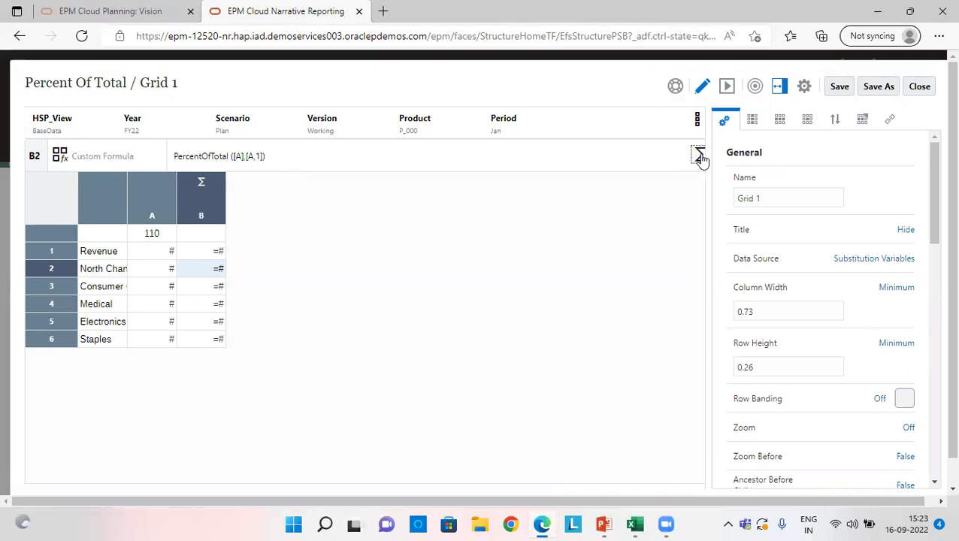
scroll(627, 324, down, 3)
scroll(628, 325, down, 1)
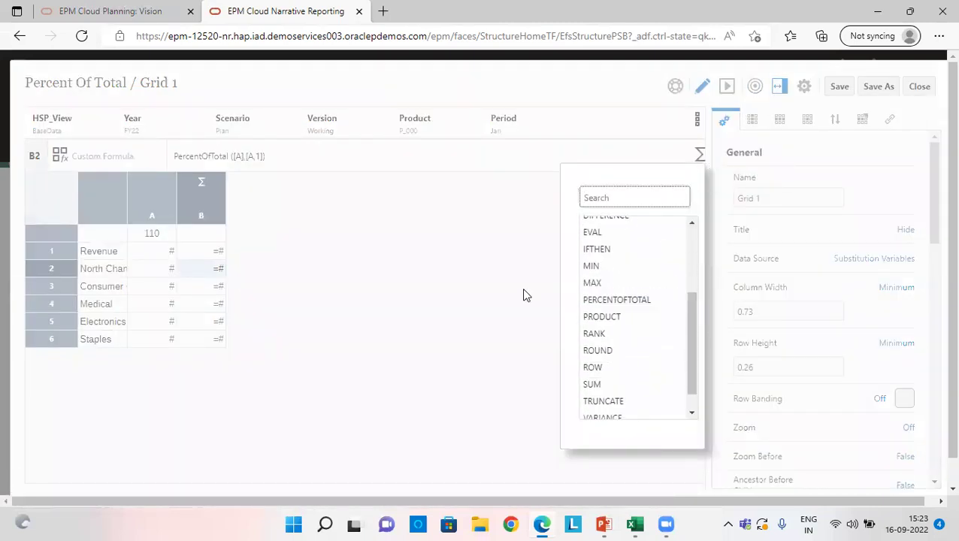
click(470, 279)
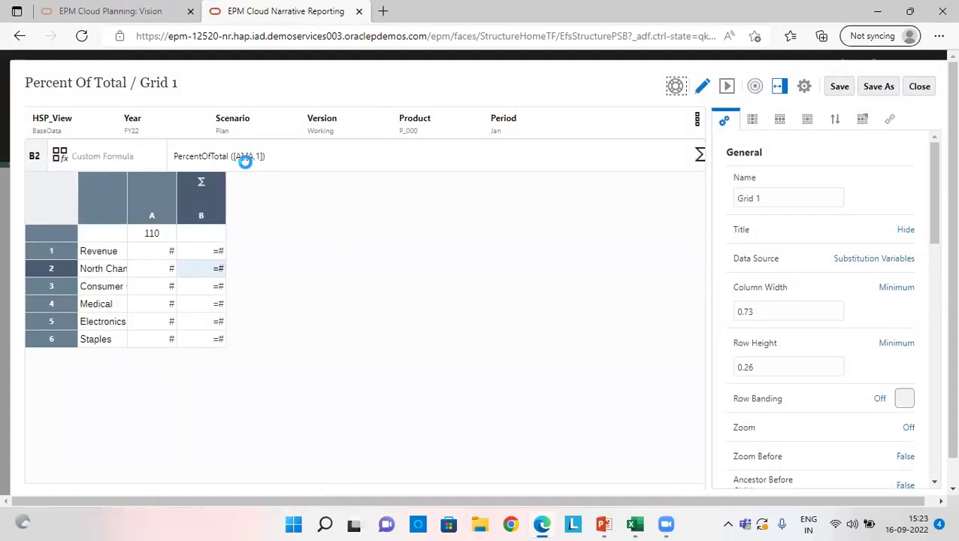
Review the column A cells that B2's PercentOfTotal formula refers to and preview the grid
click(161, 193)
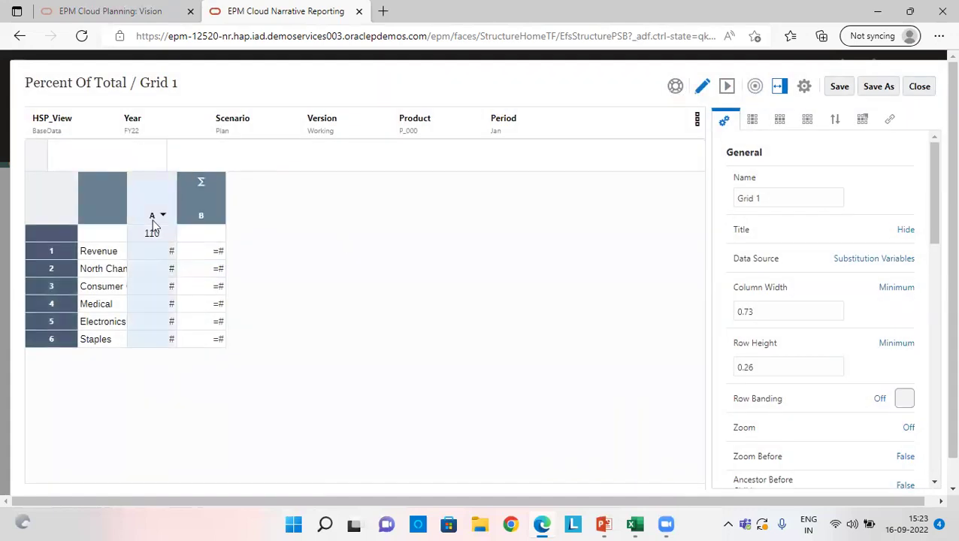
click(145, 274)
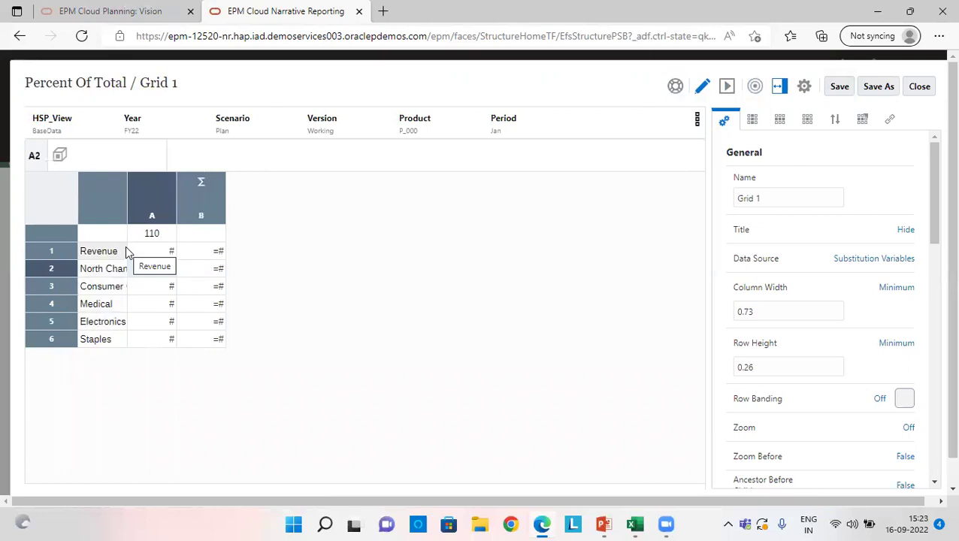
click(197, 272)
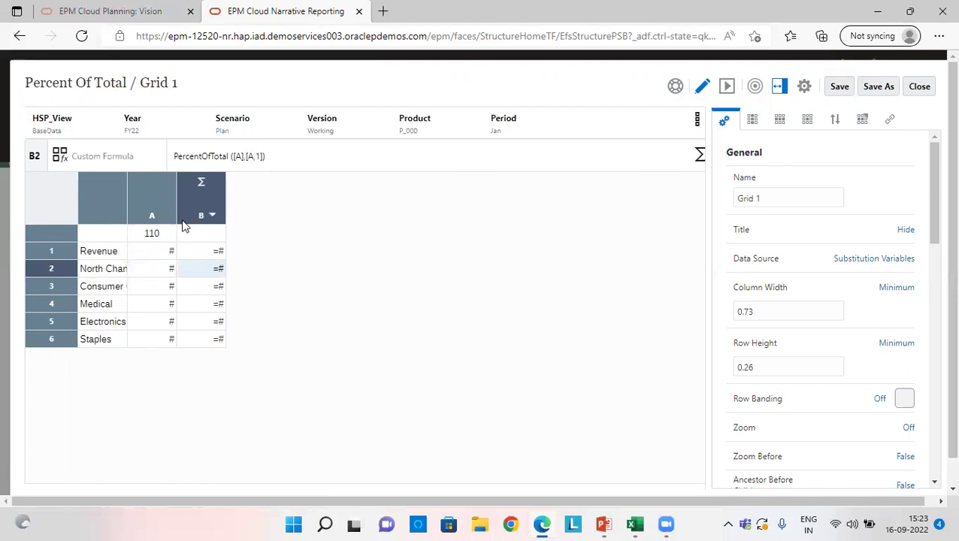
click(153, 248)
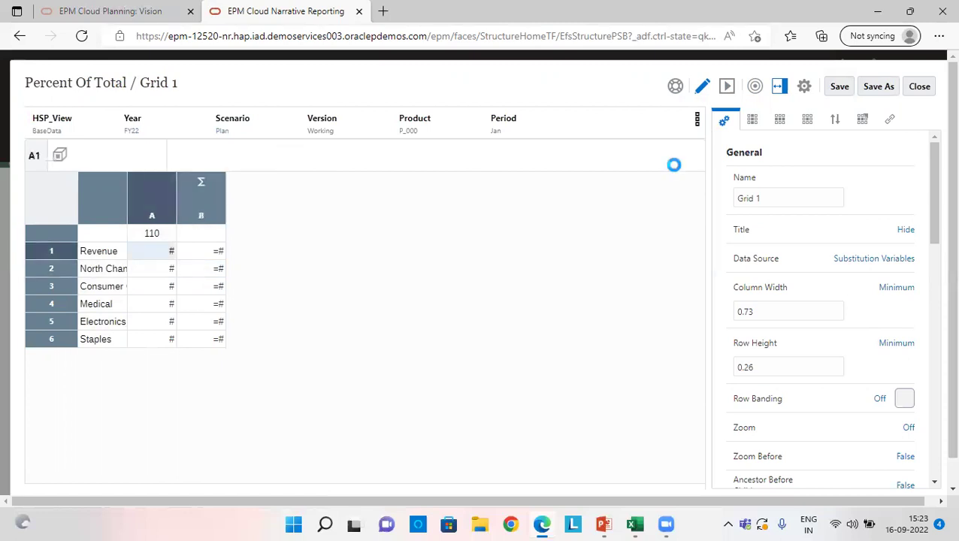
click(727, 87)
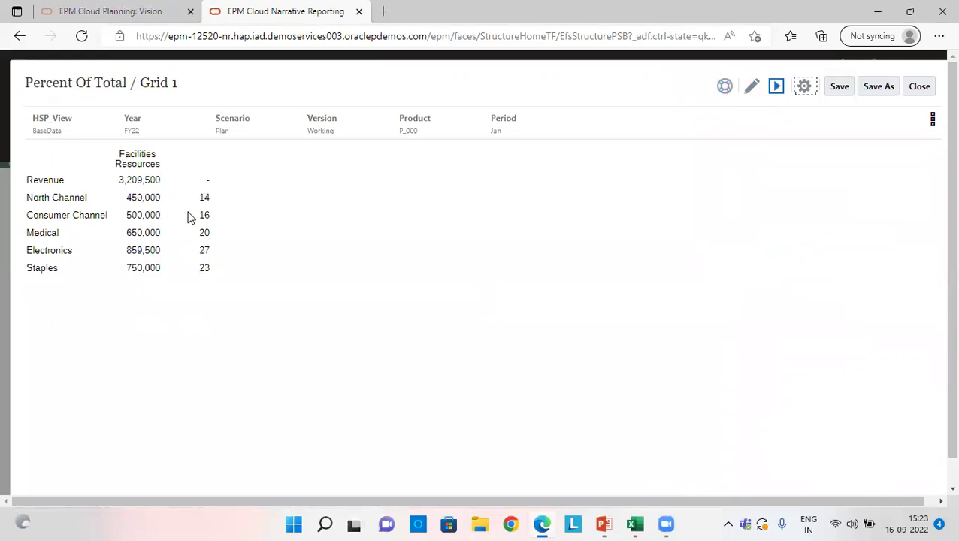
Switch to the Book1 workbook in Excel and add a new blank worksheet
click(635, 524)
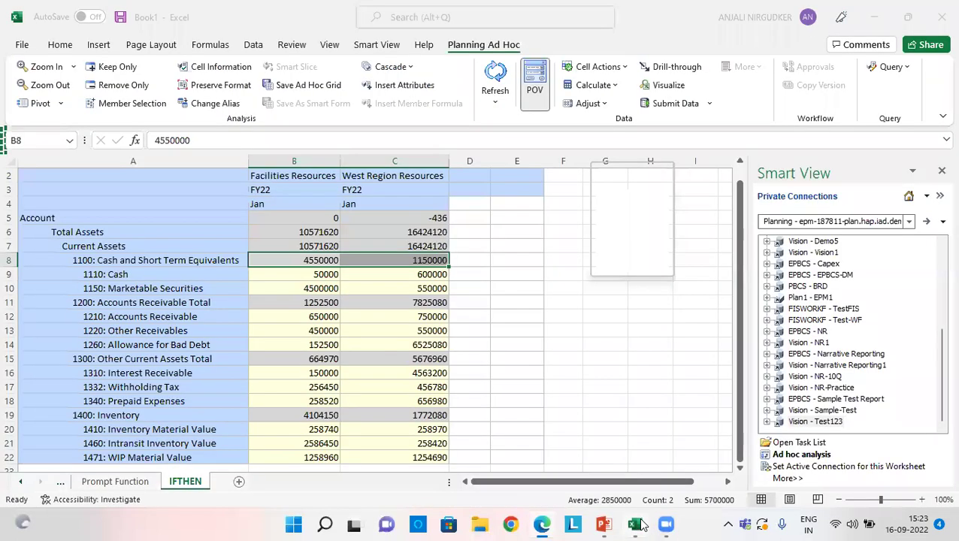
click(496, 290)
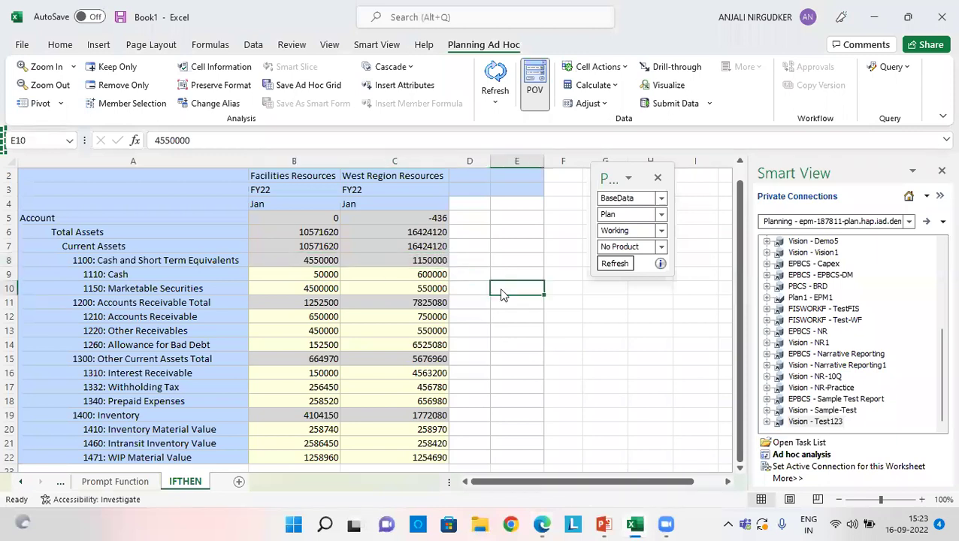
right_click(502, 294)
click(308, 495)
Copy the North Channel and Revenue amounts from the report into the new Excel sheet: 450000 in A1 and 3209500 in A2
click(543, 523)
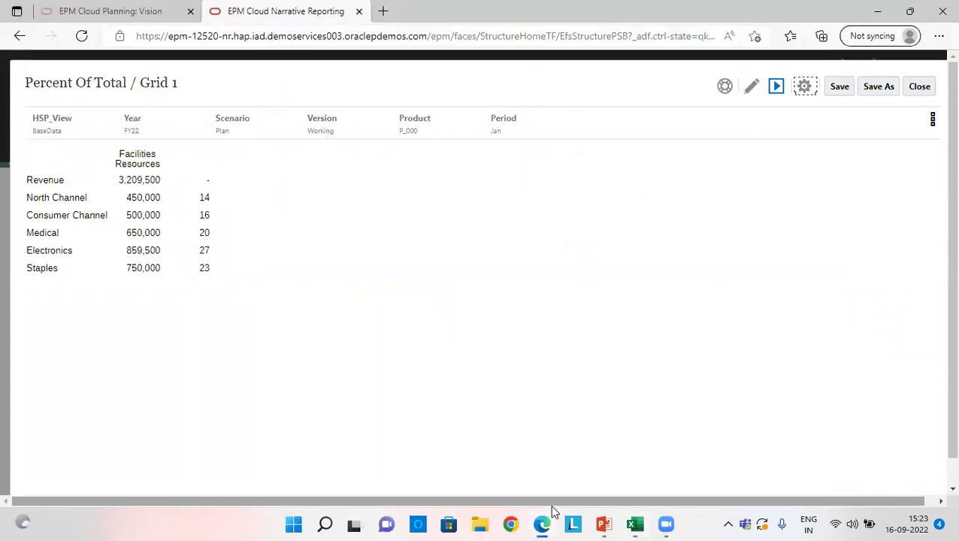
click(633, 524)
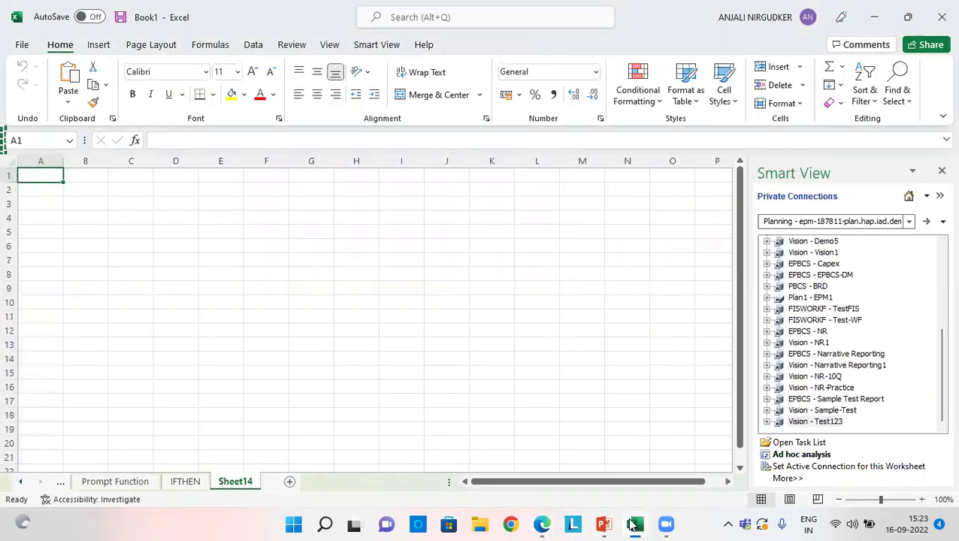
text(450000)
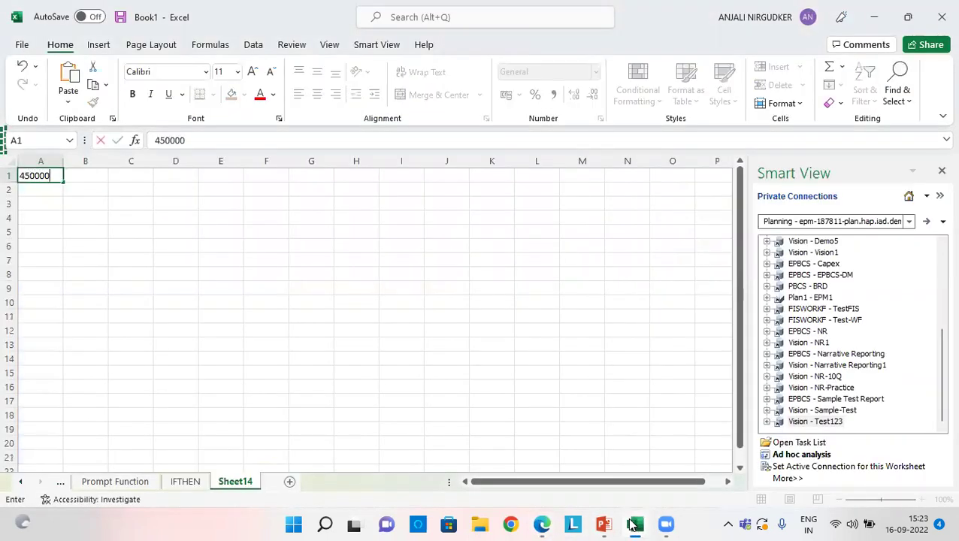
key(Return)
click(633, 523)
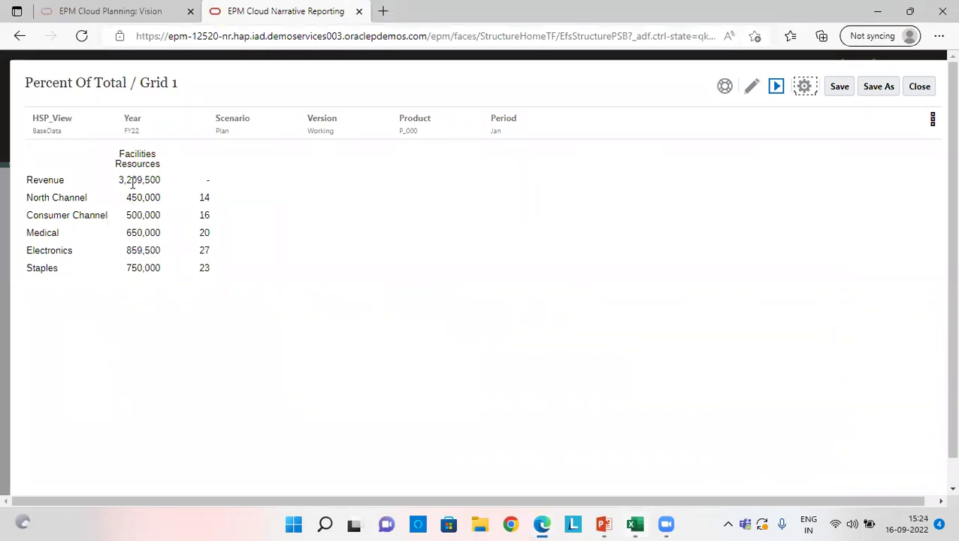
key(alt+Tab)
text(3209500)
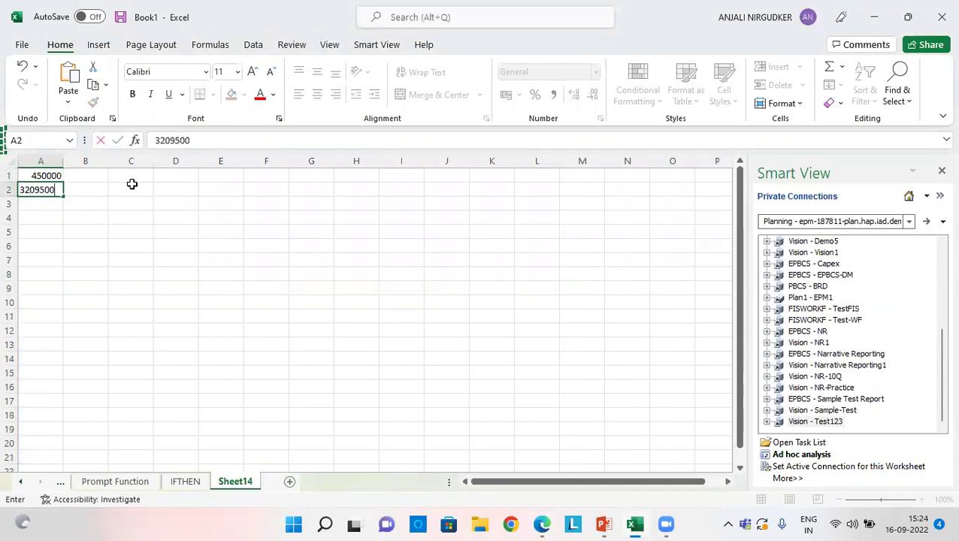
key(Return)
Calculate North Channel's percentage of Revenue in cell A3 with the formula +A1/A2*100 and select the result
text(+)
key(Up)
key(Up)
text(/)
key(Up)
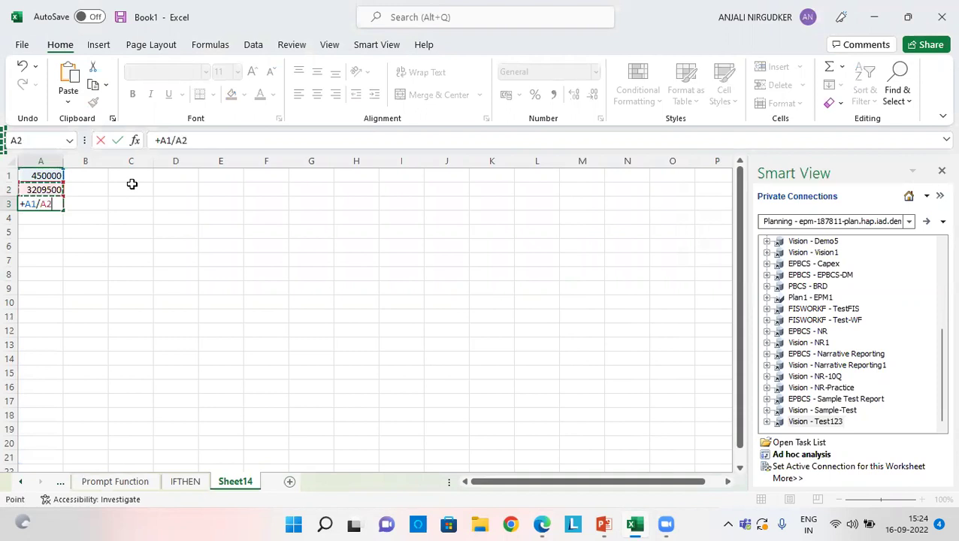
text(*100)
key(Return)
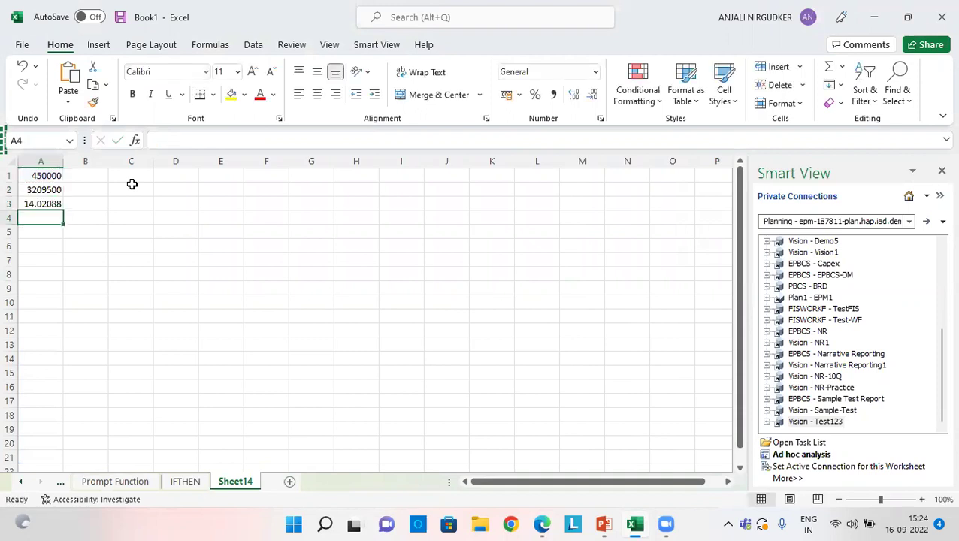
click(51, 204)
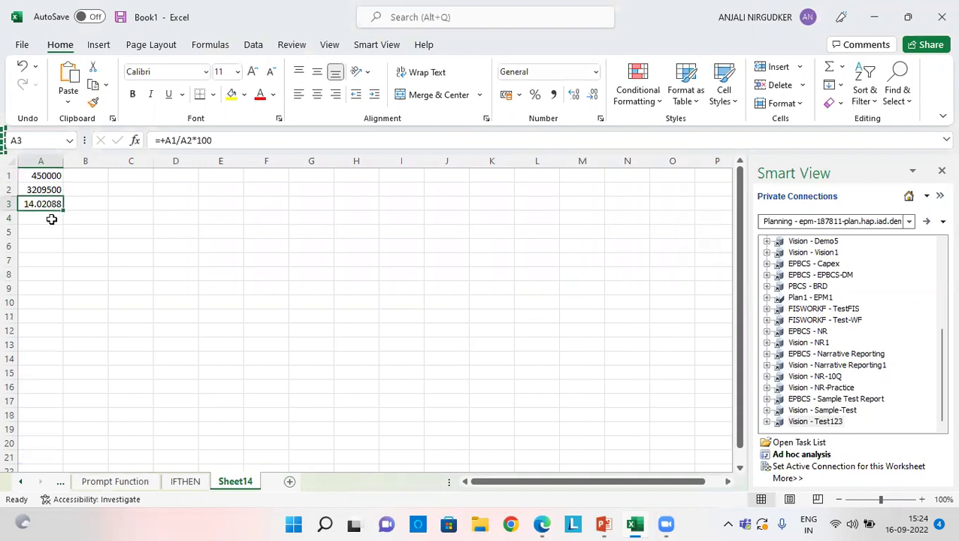
Switch back to Narrative Reporting in the browser, then save and close the Percent Of Total report
key(alt+Tab)
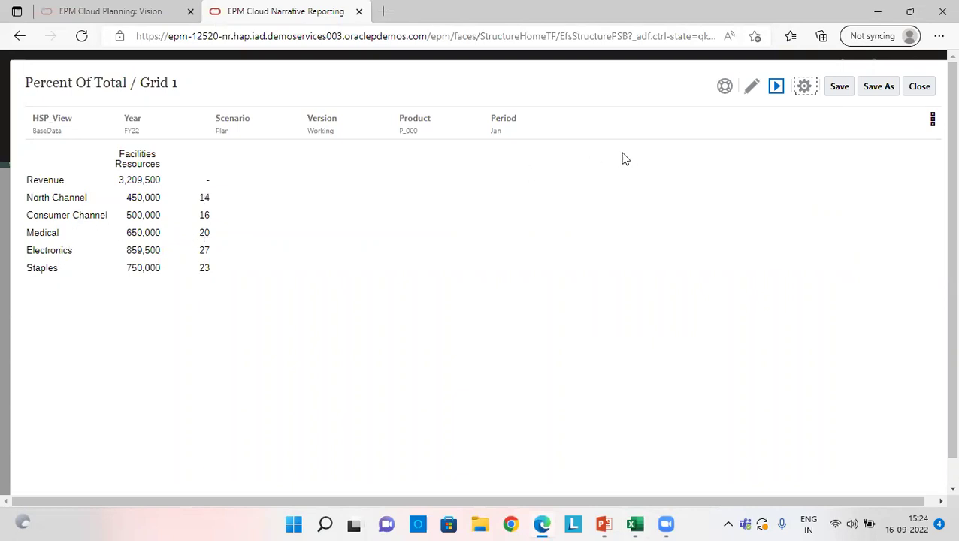
click(837, 87)
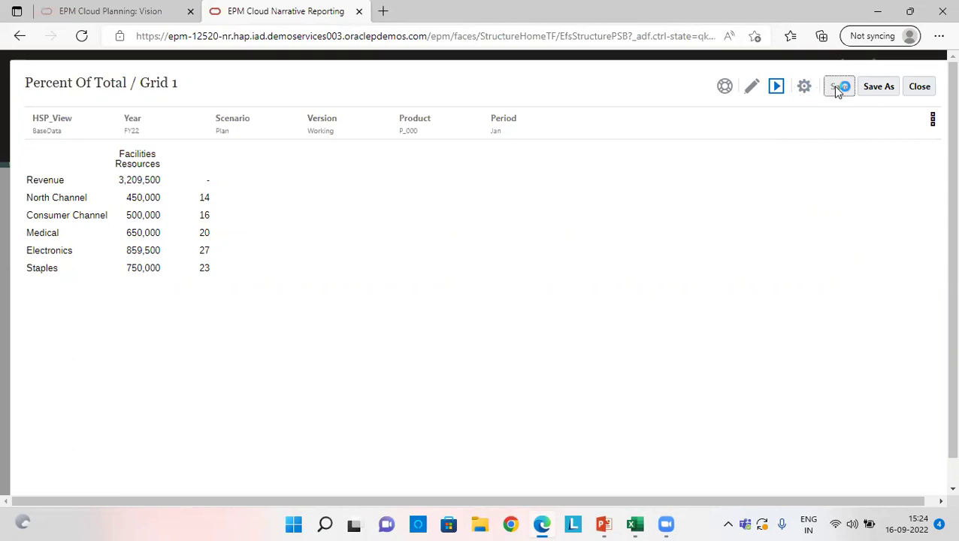
click(928, 87)
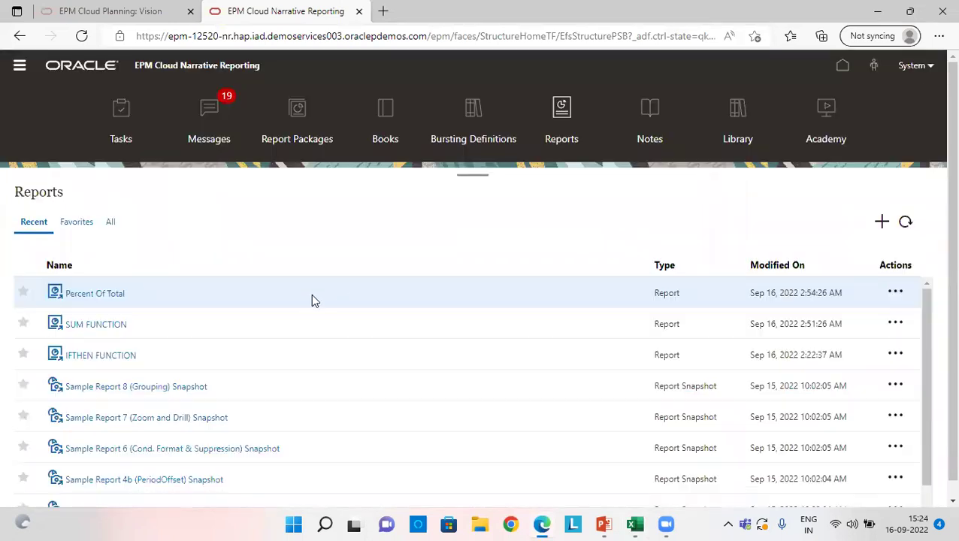
Open the IFTHEN FUNCTION report and open its grid for editing
click(111, 359)
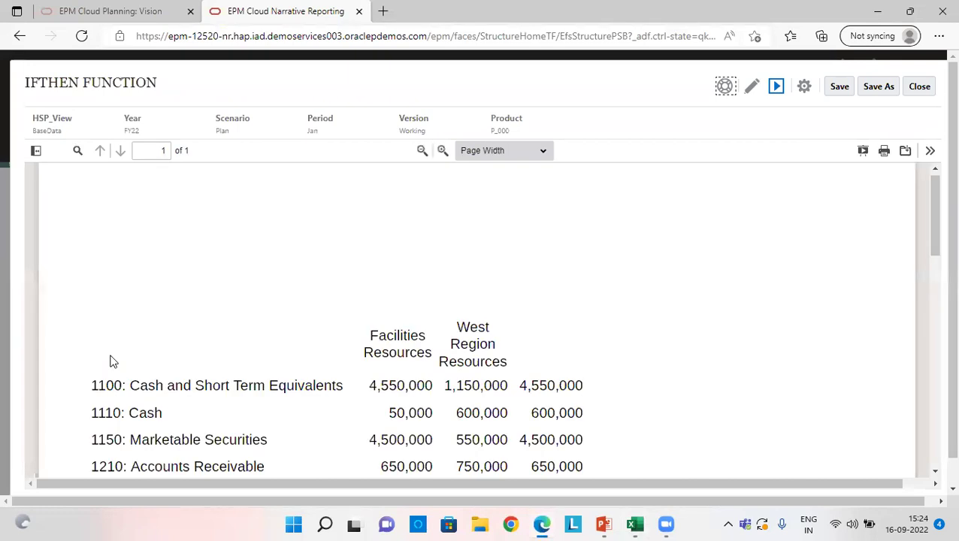
click(752, 86)
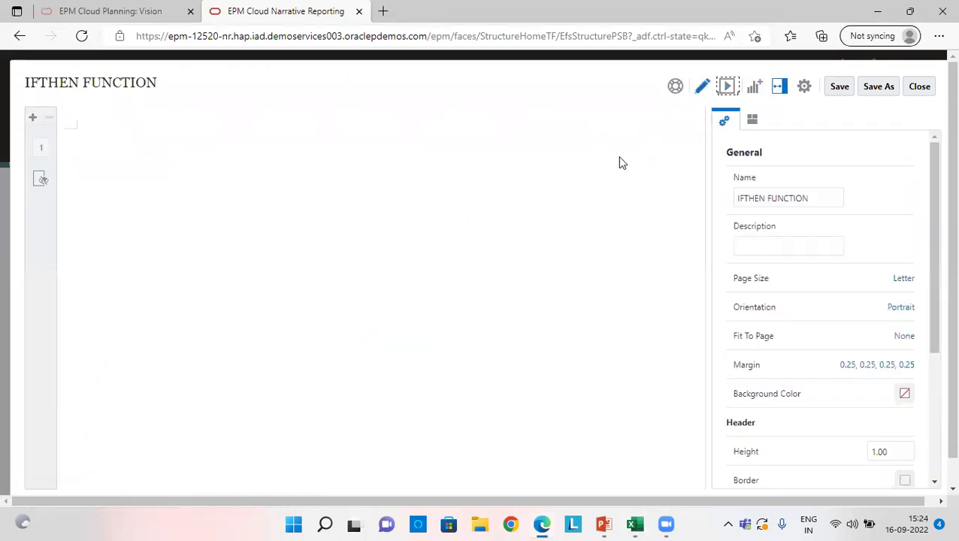
click(606, 217)
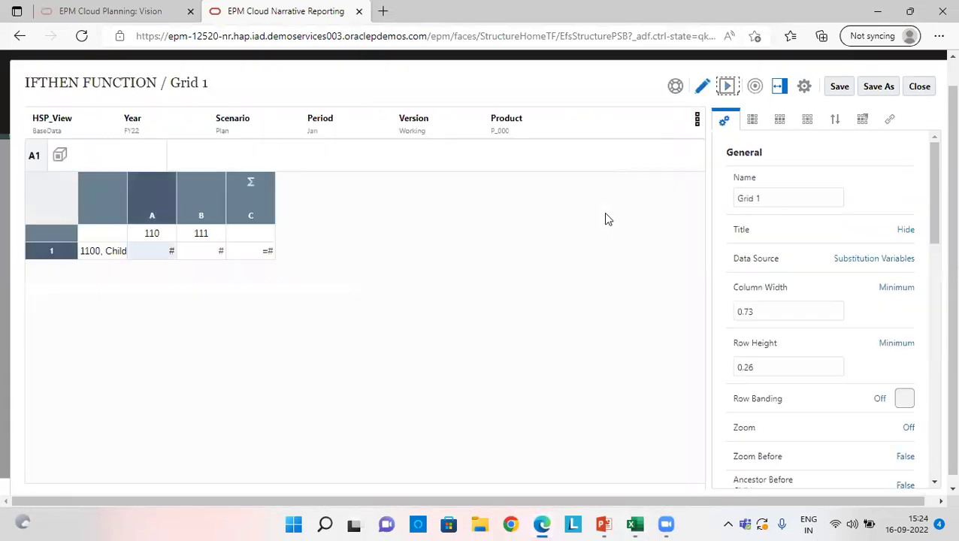
Examine the grid's account row members, the entities in columns A and B, and the IFTHEN formula in cell C1
click(96, 254)
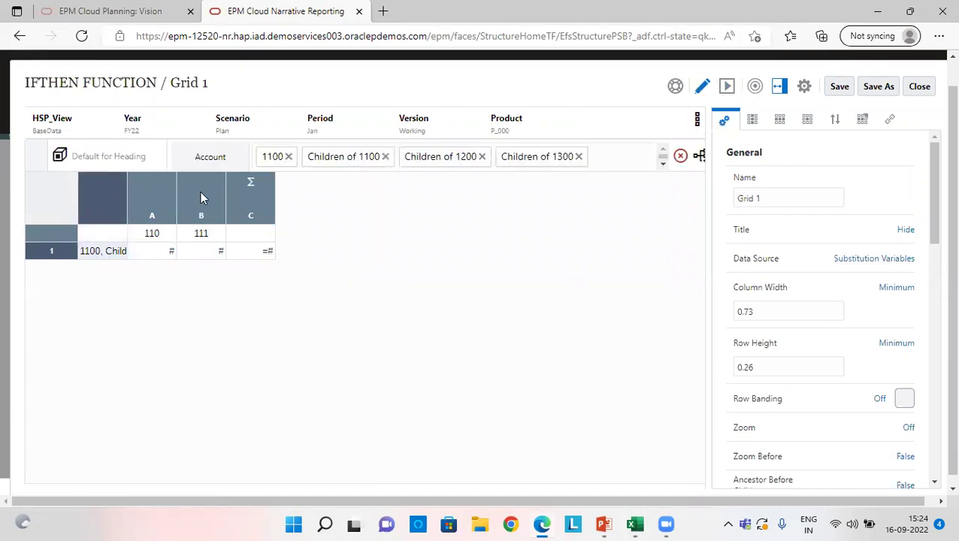
click(157, 204)
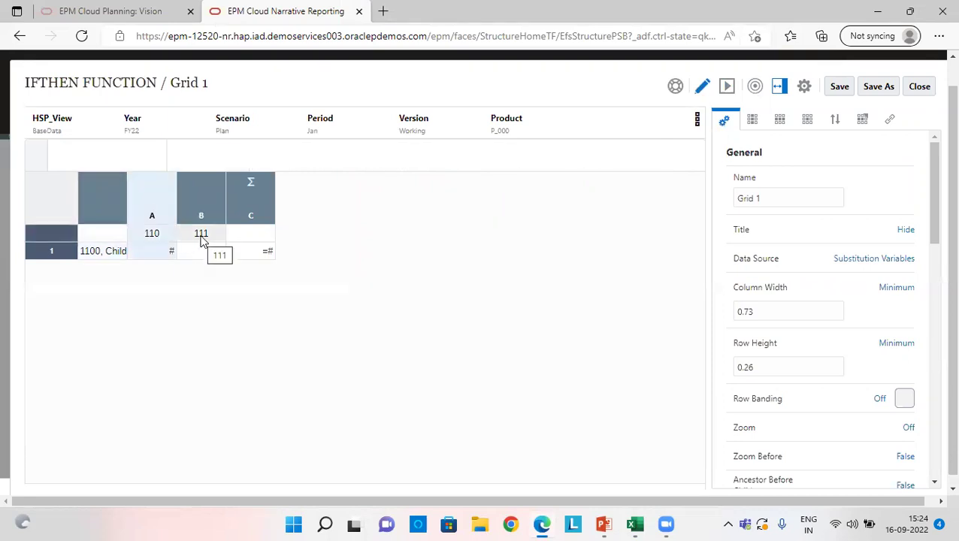
click(155, 236)
click(202, 239)
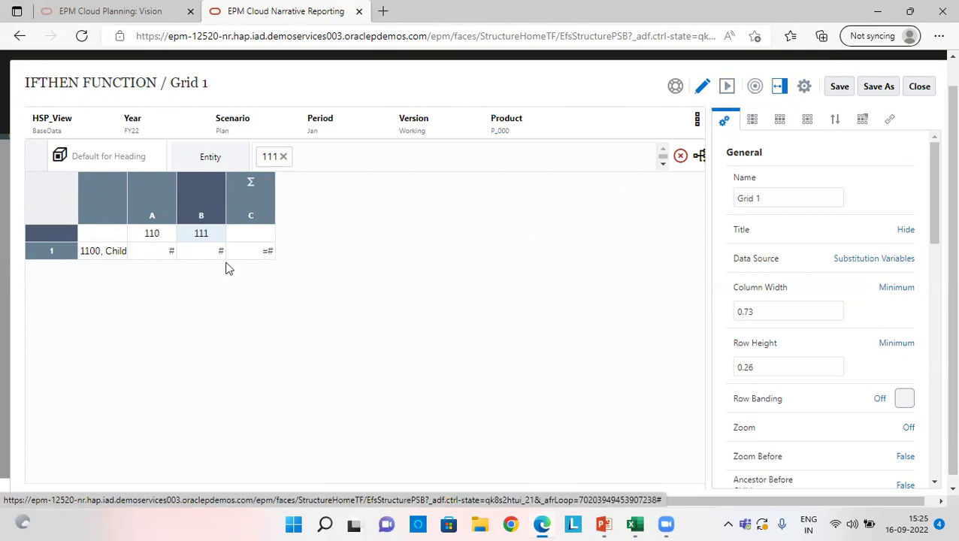
click(254, 227)
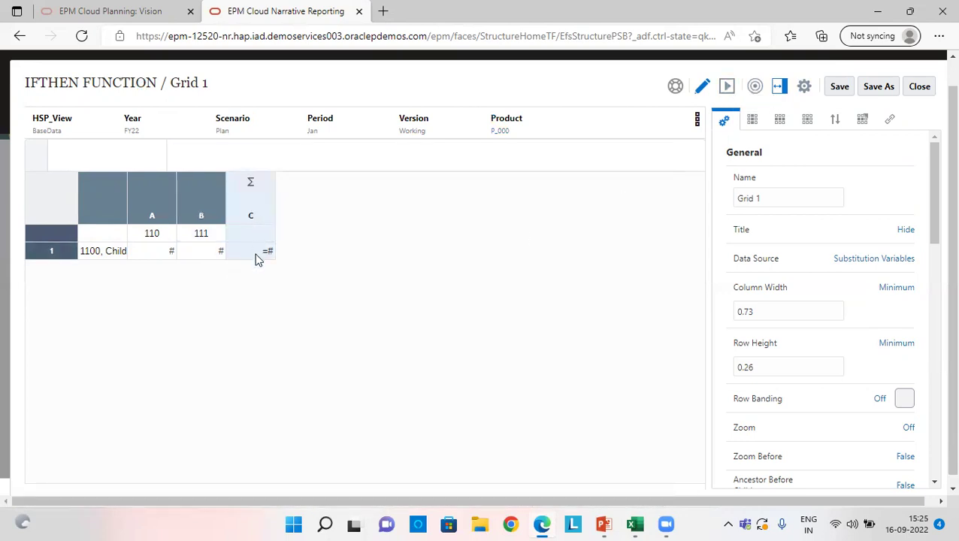
click(256, 256)
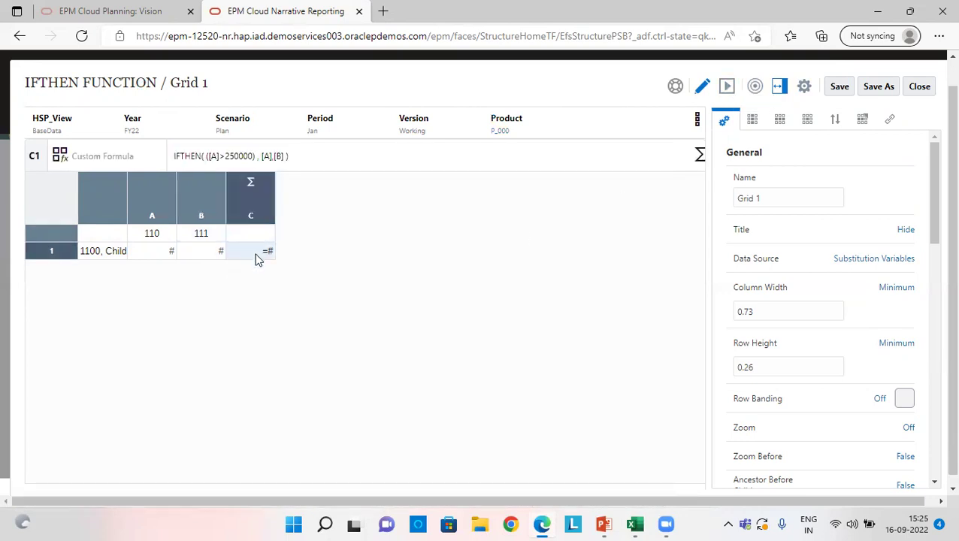
Review the condition and column references in cell C1's IFTHEN formula, and check the list of available functions for IFTHEN
triple_click(173, 155)
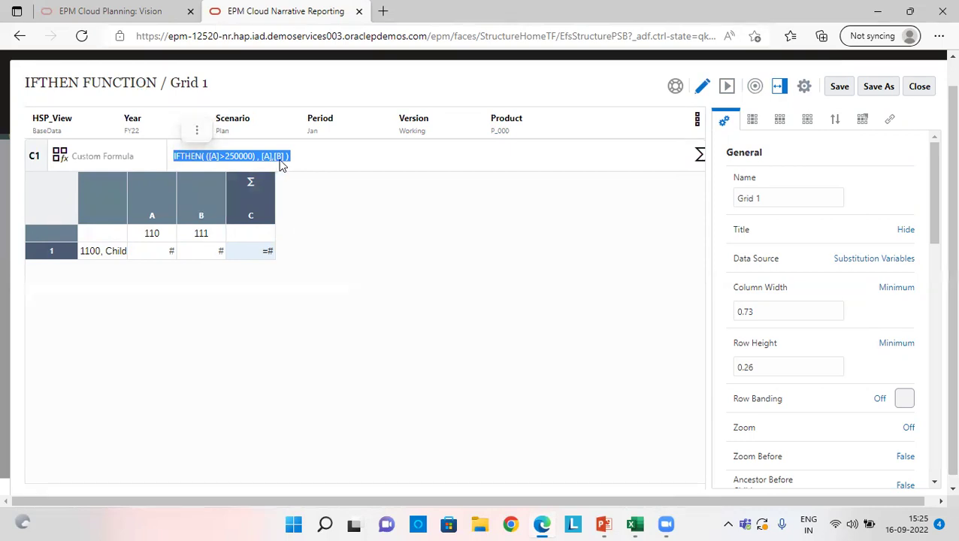
click(449, 166)
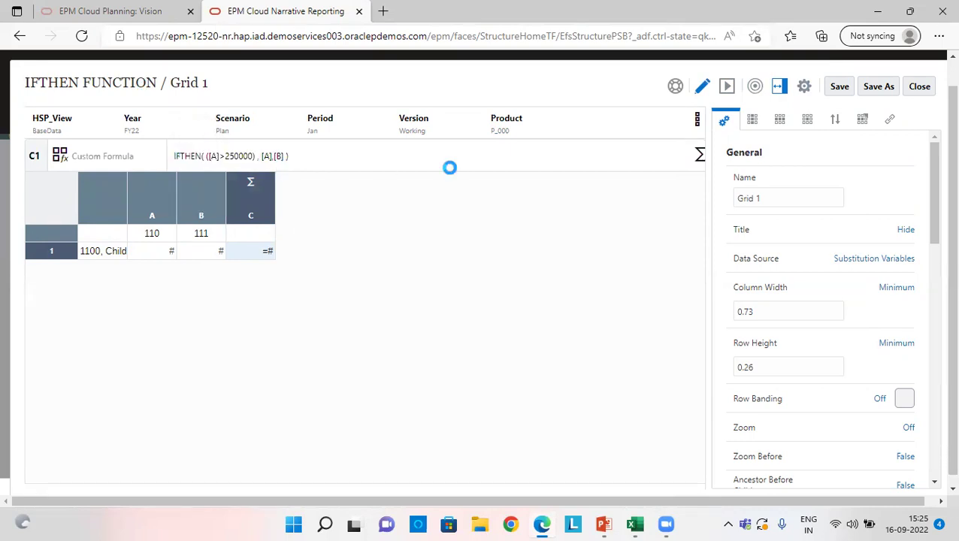
click(700, 155)
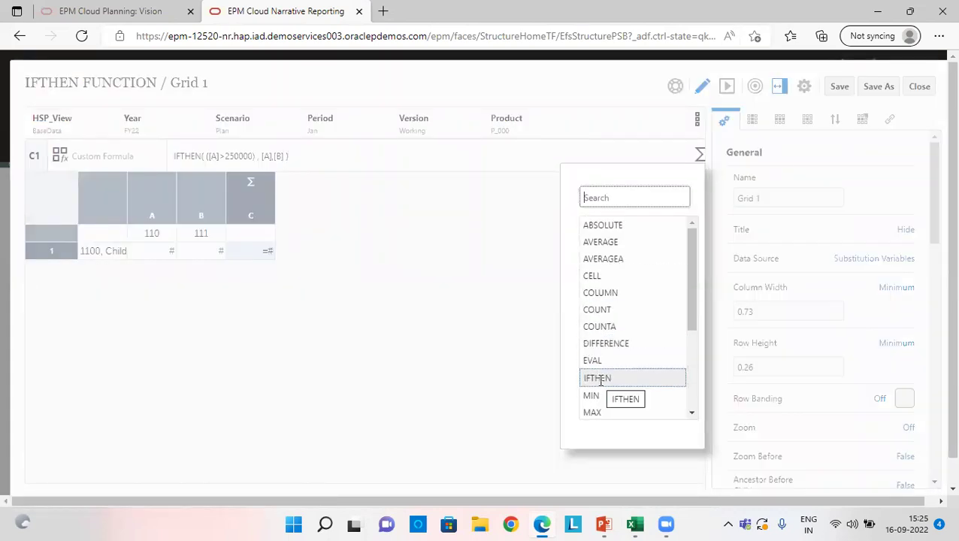
click(452, 315)
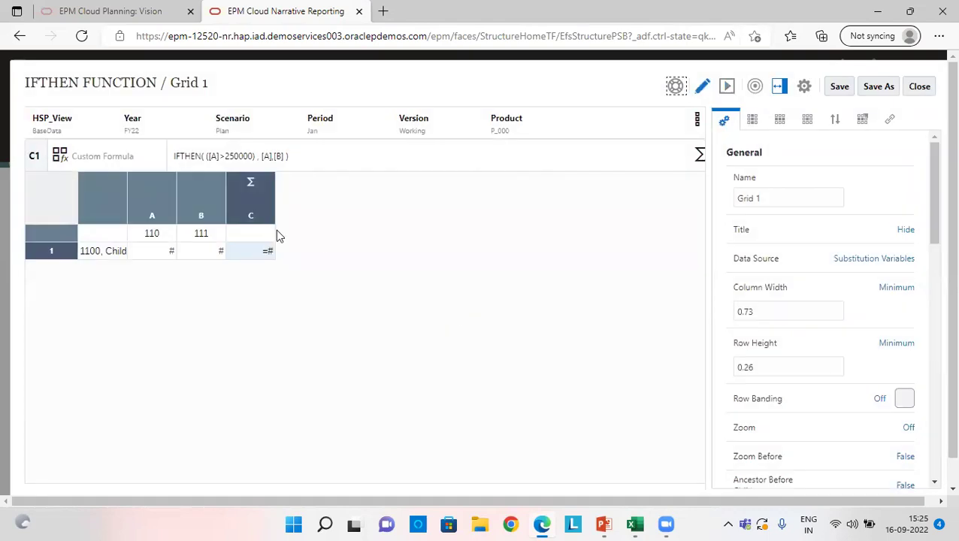
click(209, 189)
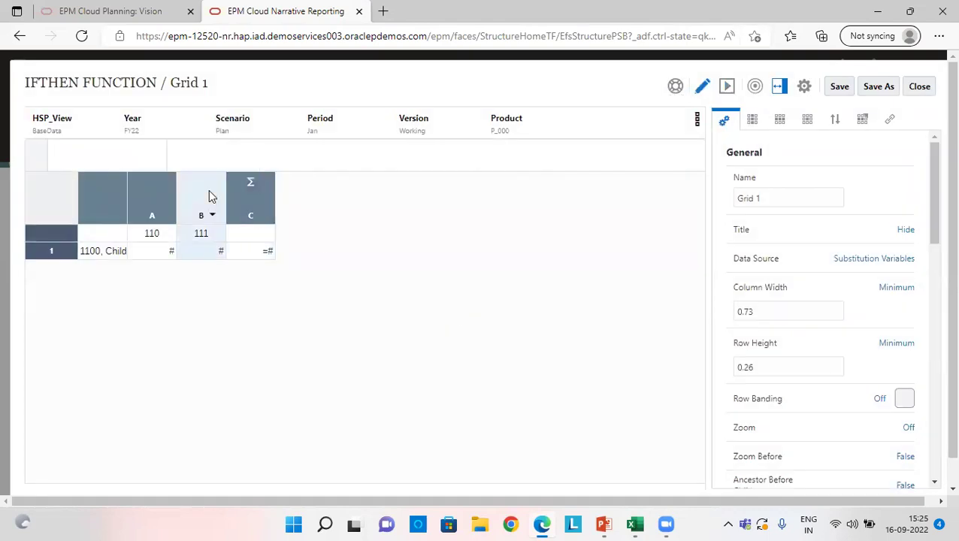
click(260, 254)
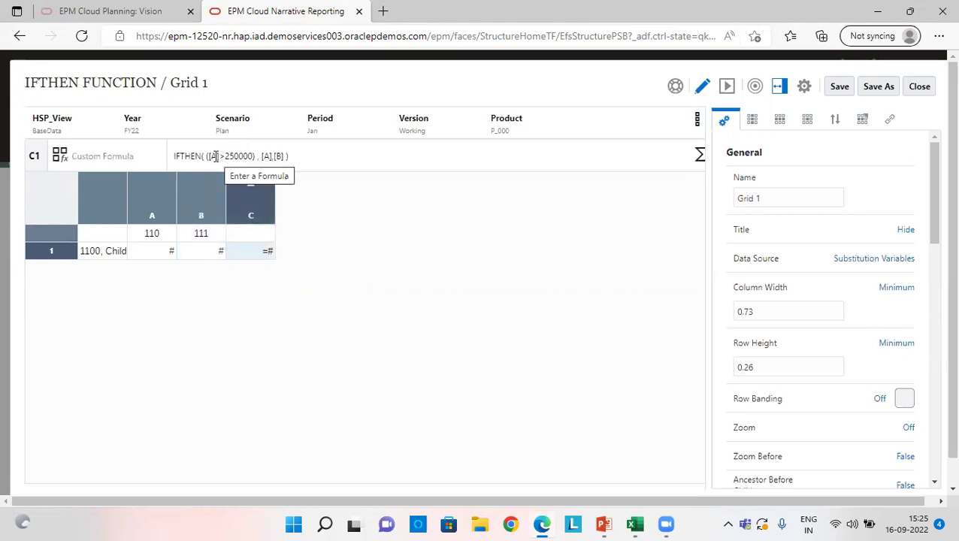
click(270, 159)
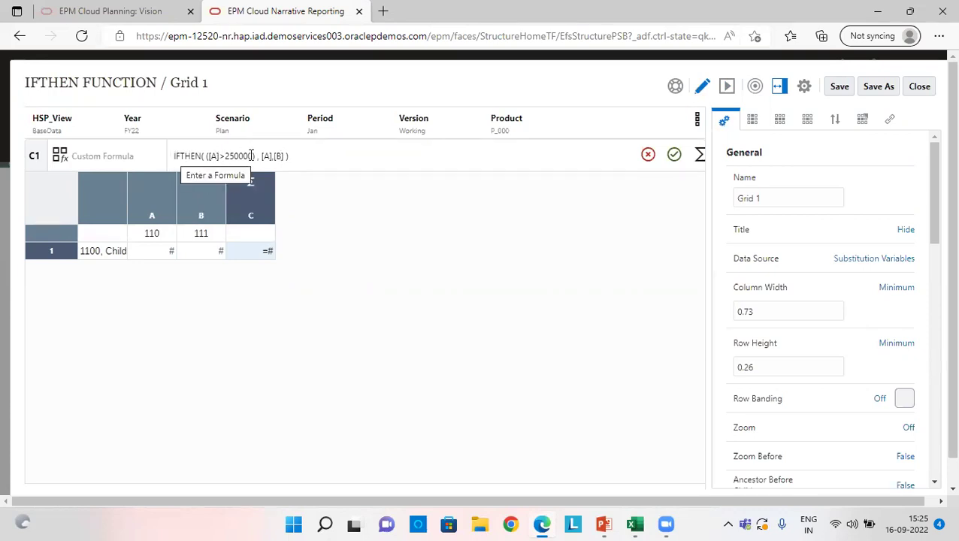
click(138, 205)
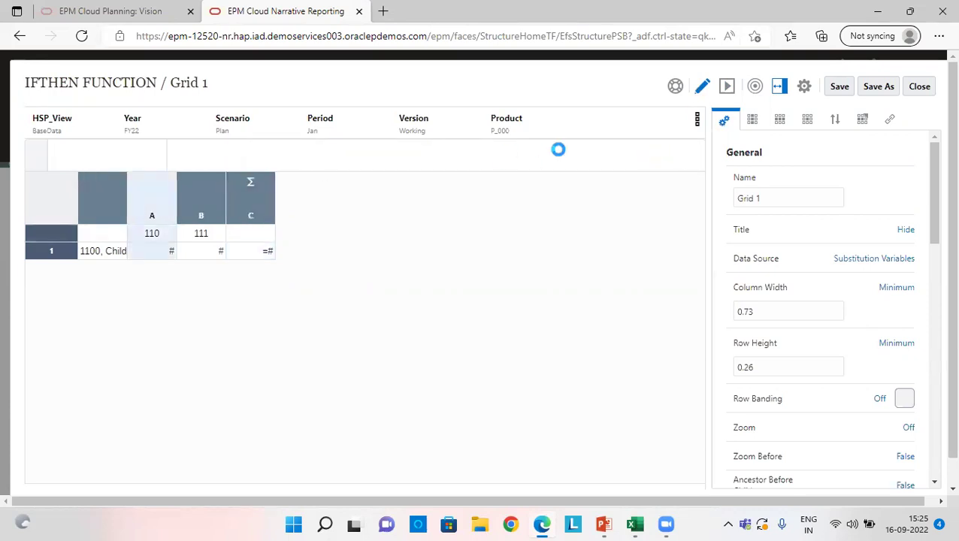
Preview the grid and compare the IFTHEN column's results with the Facilities Resources and West Region Resources values for each account
click(727, 89)
click(728, 86)
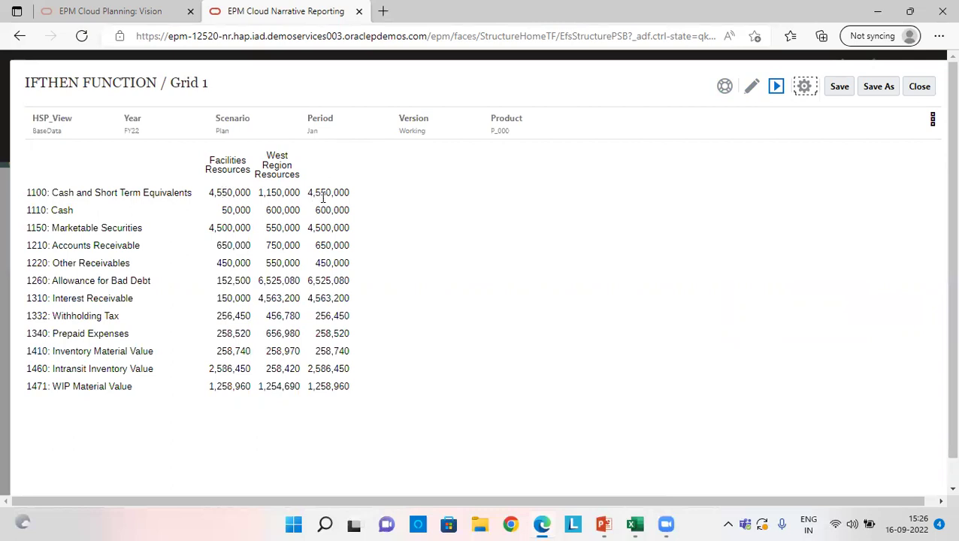
drag(309, 193, 366, 193)
click(351, 189)
double_click(342, 193)
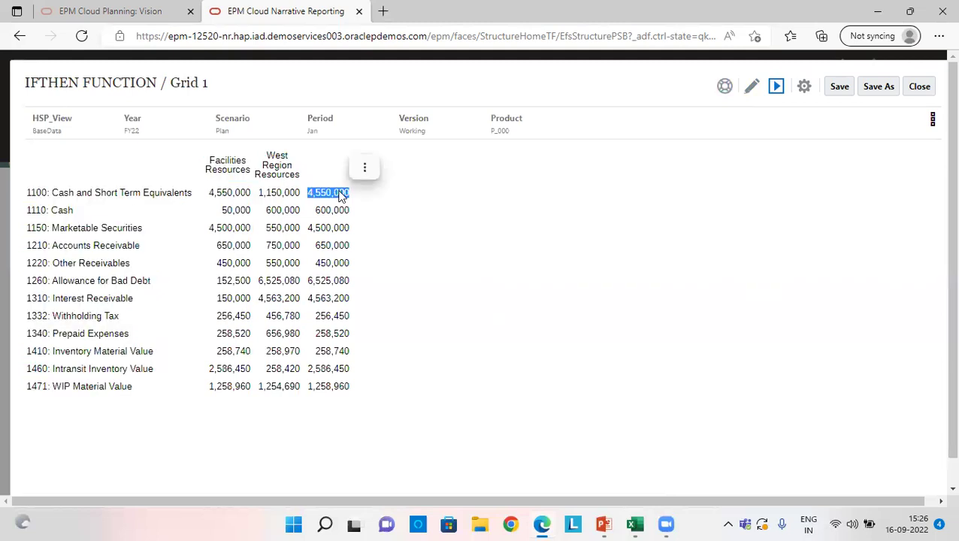
click(235, 213)
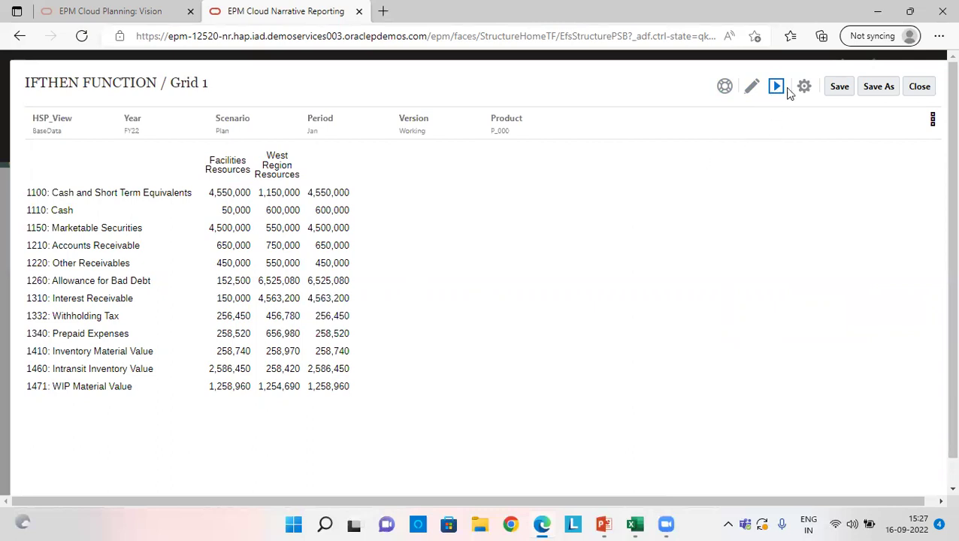
Save Grid 1, exit the grid editor, and close the IFTHEN FUNCTION report
click(840, 87)
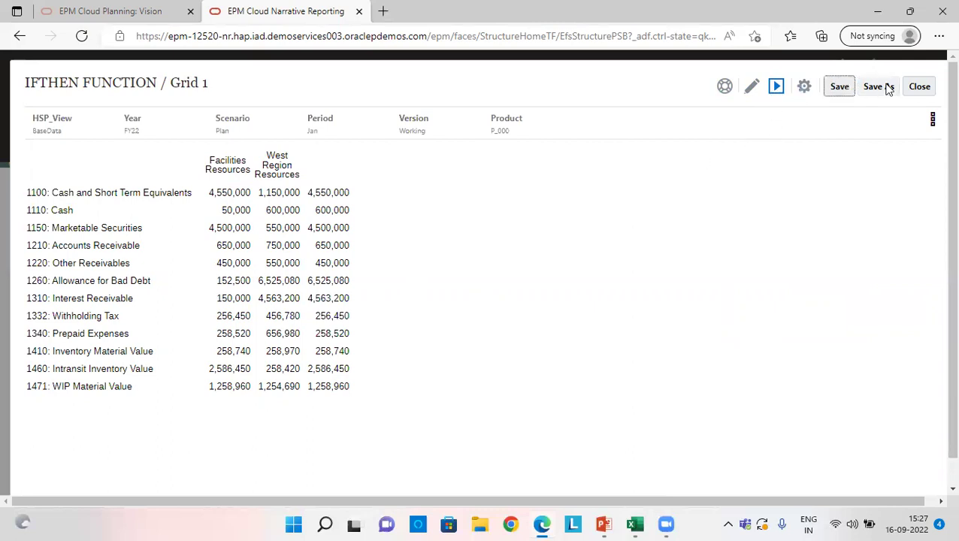
right_click(912, 91)
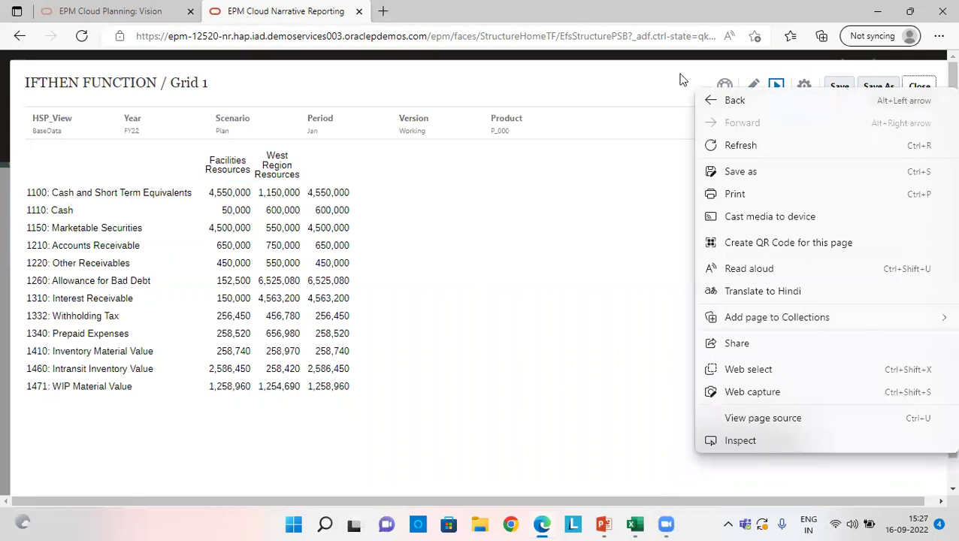
click(924, 89)
click(923, 88)
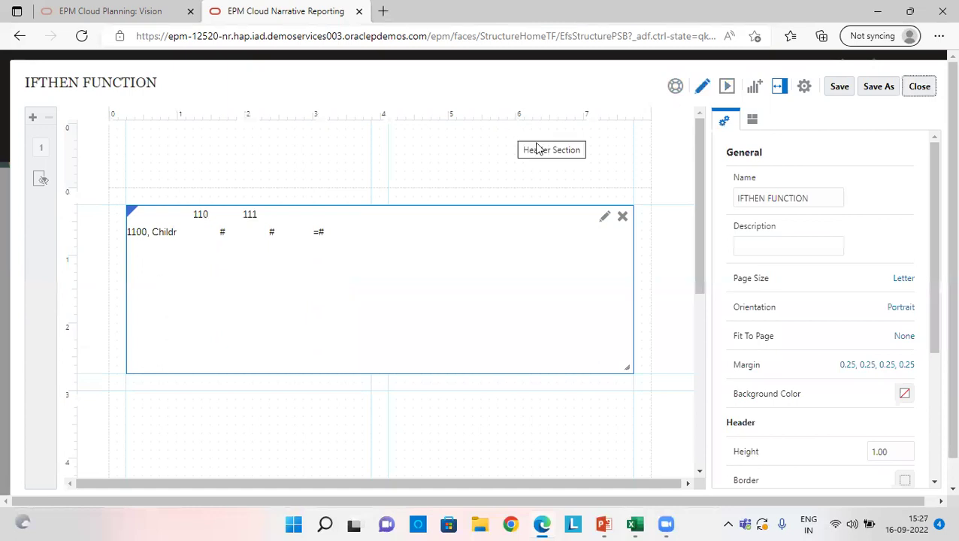
click(920, 87)
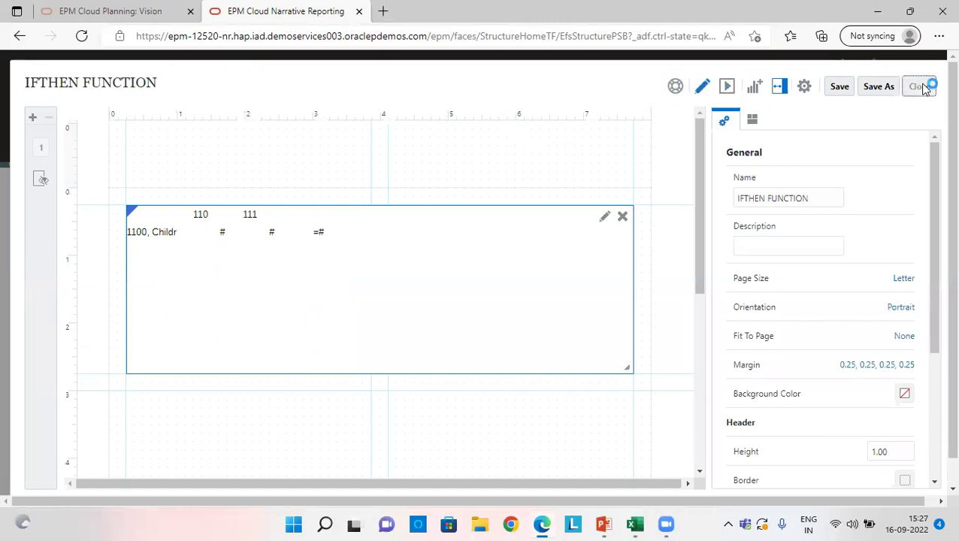